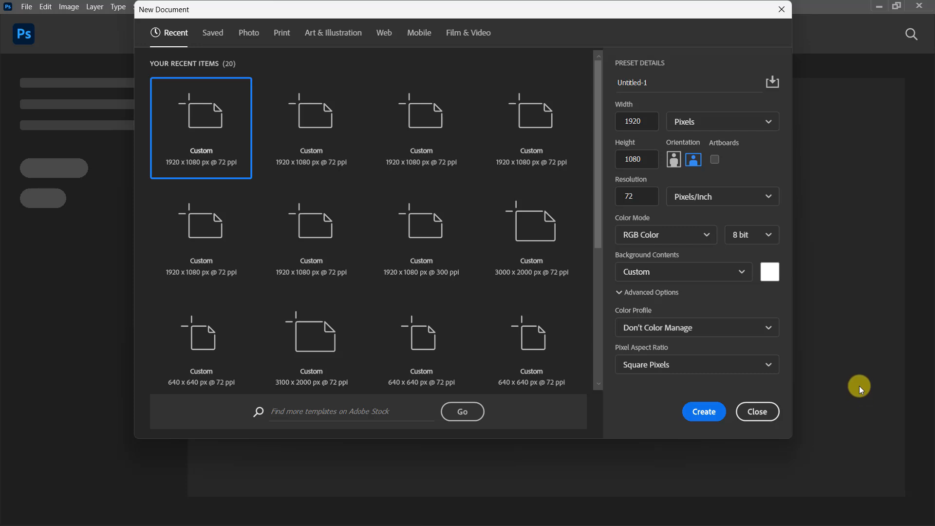
# Step: Create a new 1920 x 1080 px document named Letter Portrait at 72 pixels per inch with a white background
pyautogui.click(629, 82)
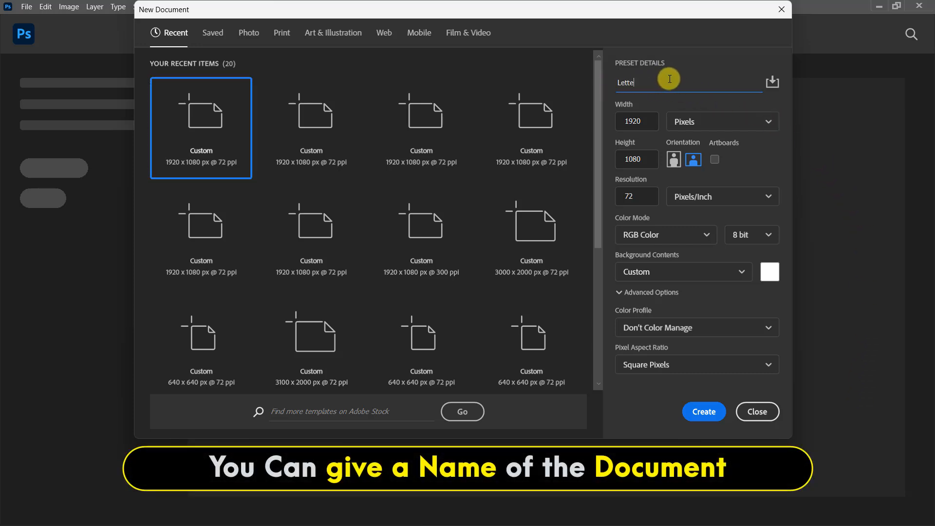
pyautogui.write('Letter Portrait')
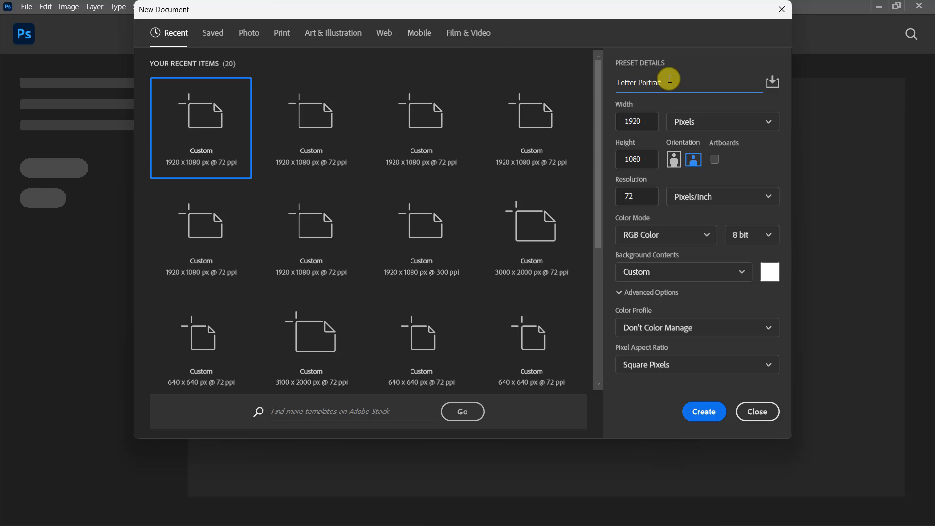
pyautogui.click(703, 412)
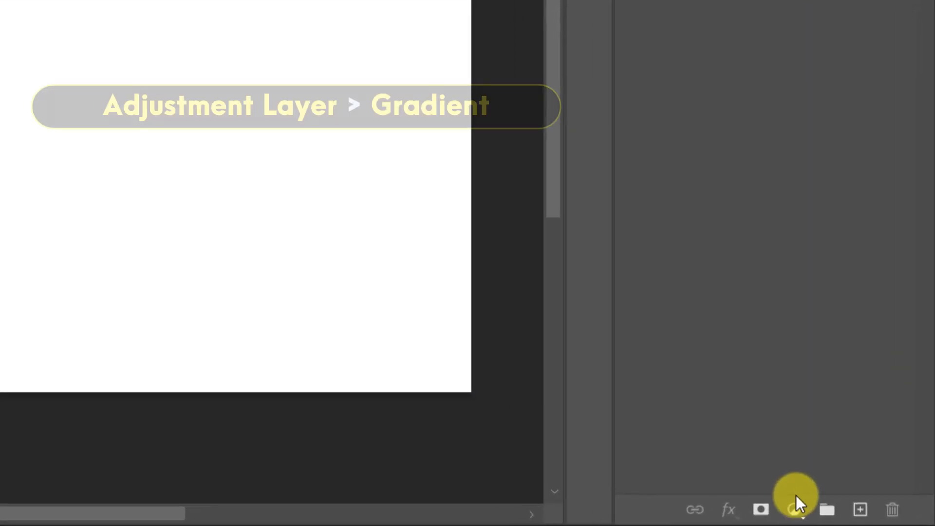
# Step: Add a Gradient fill layer above the background and choose the Black, White preset from the Basics group
pyautogui.click(864, 518)
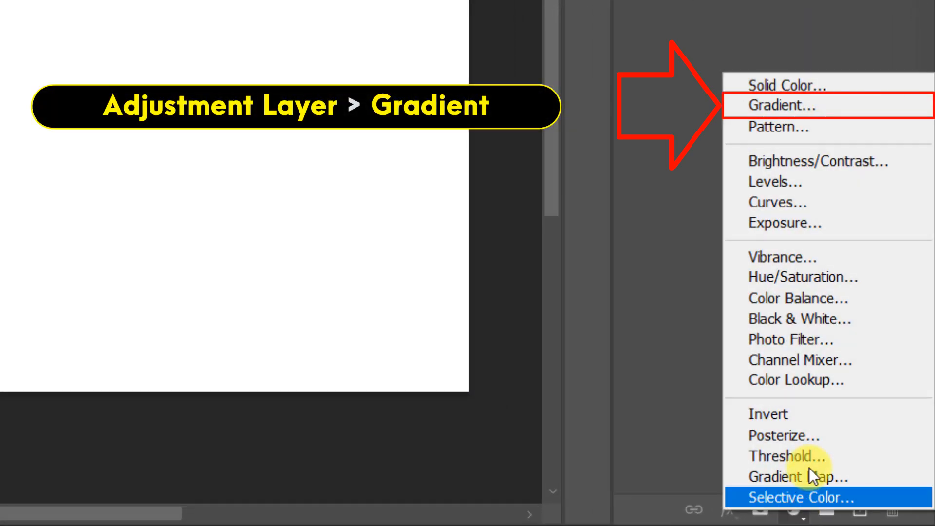
pyautogui.click(875, 106)
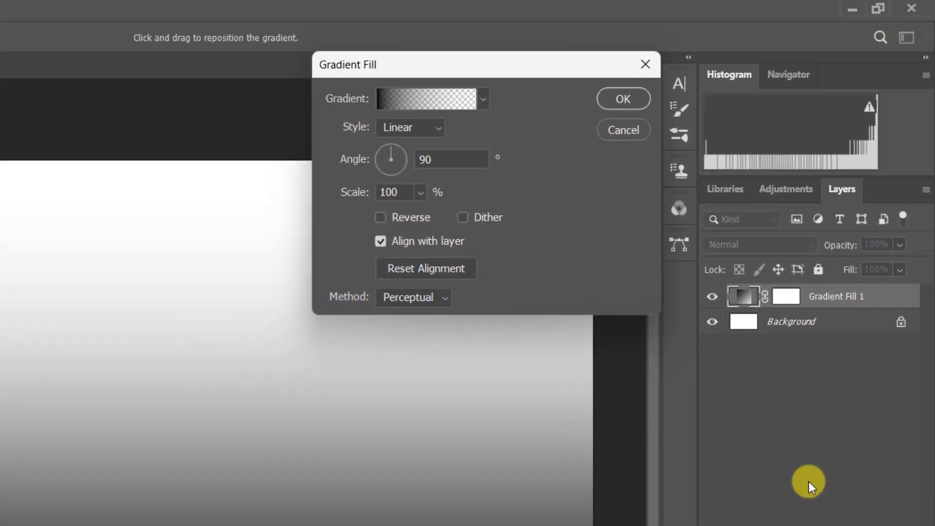
pyautogui.click(395, 106)
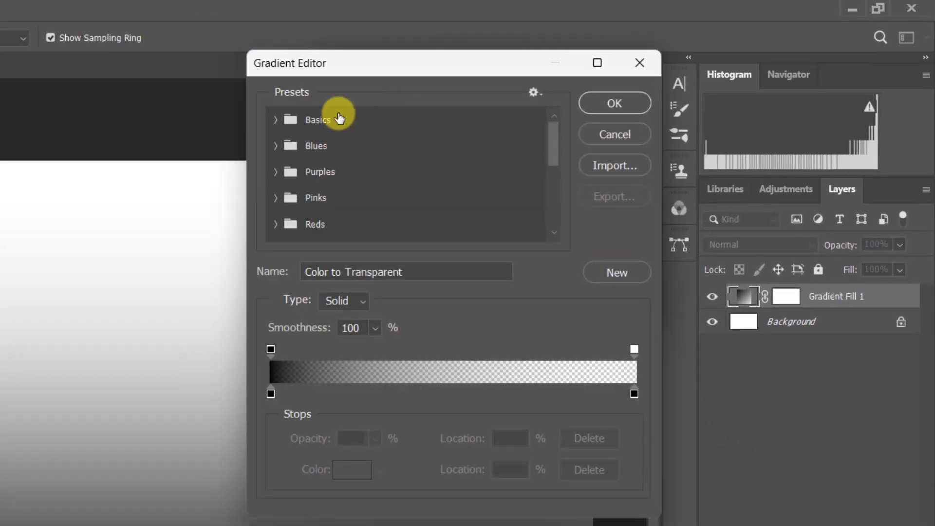
pyautogui.click(299, 128)
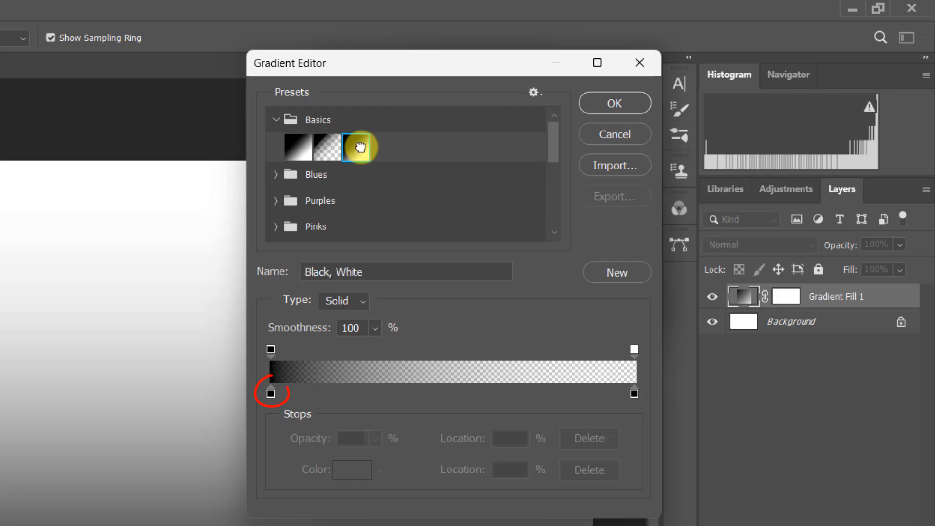
pyautogui.click(360, 147)
# Step: Set the gradient's black starting color stop to #262626 and accept the edited gradient
pyautogui.doubleClick(269, 395)
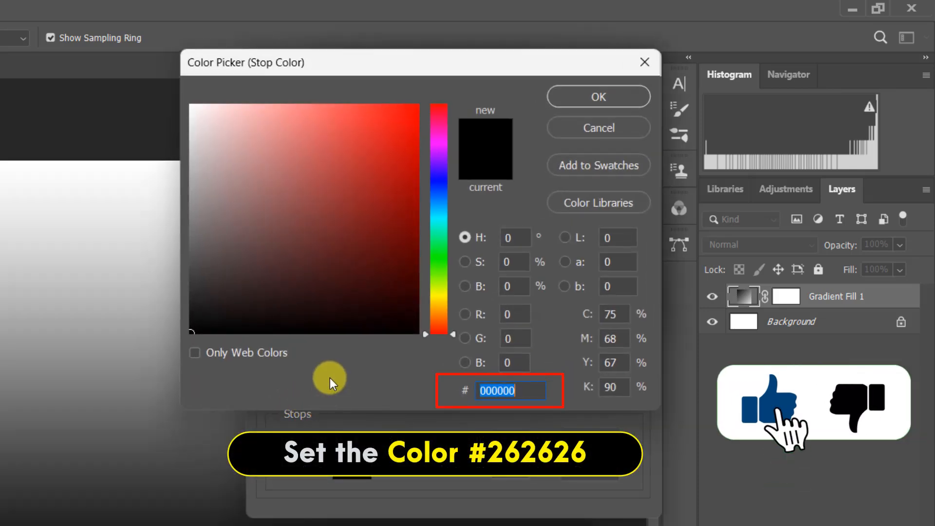
pyautogui.write('262626')
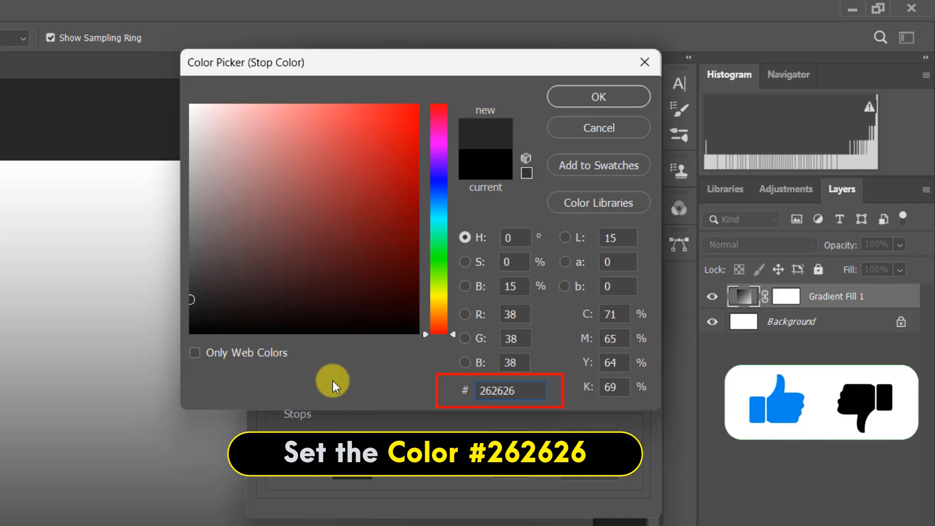
pyautogui.click(603, 98)
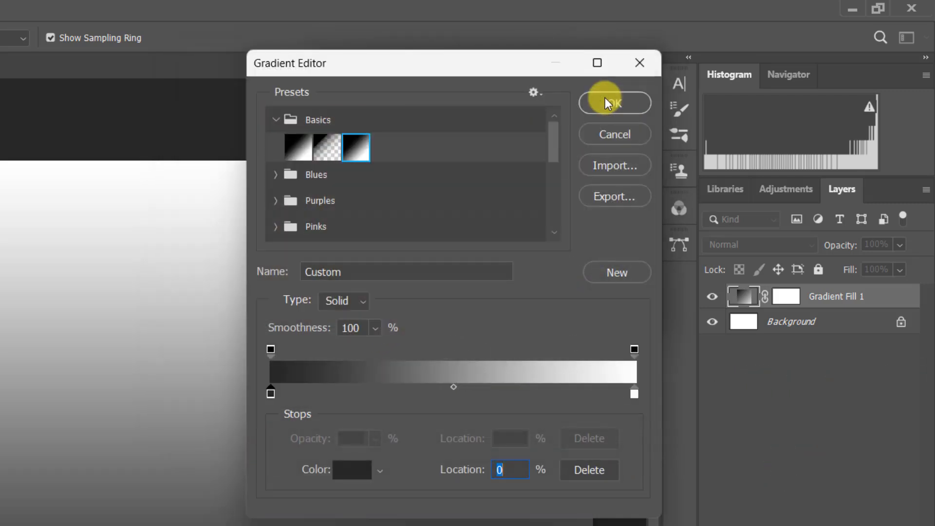
pyautogui.click(604, 104)
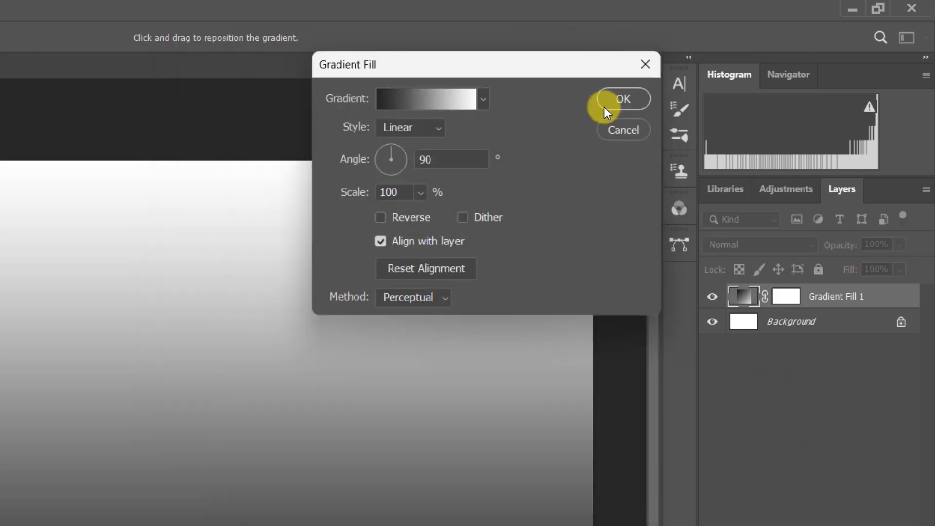
# Step: Make the gradient fill radial and reversed with a scale of 230%, and apply it
pyautogui.click(434, 130)
pyautogui.click(428, 162)
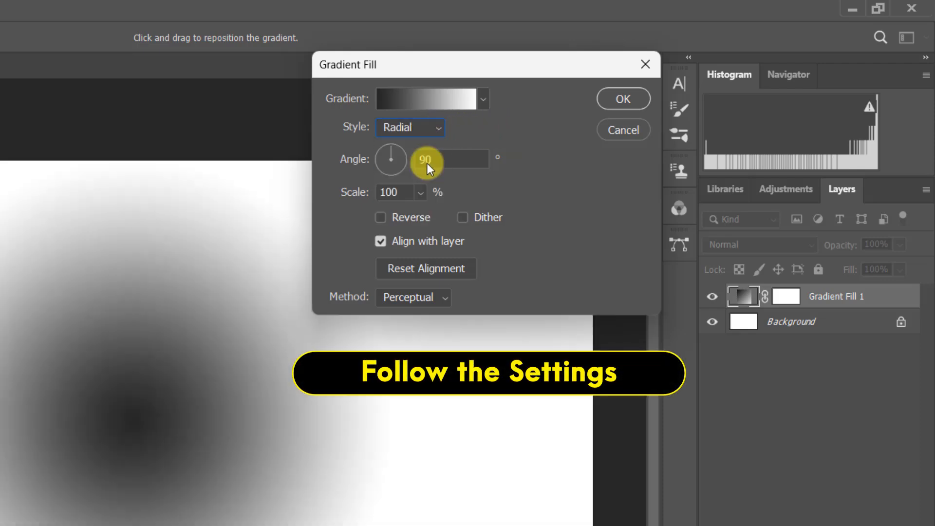
pyautogui.click(380, 217)
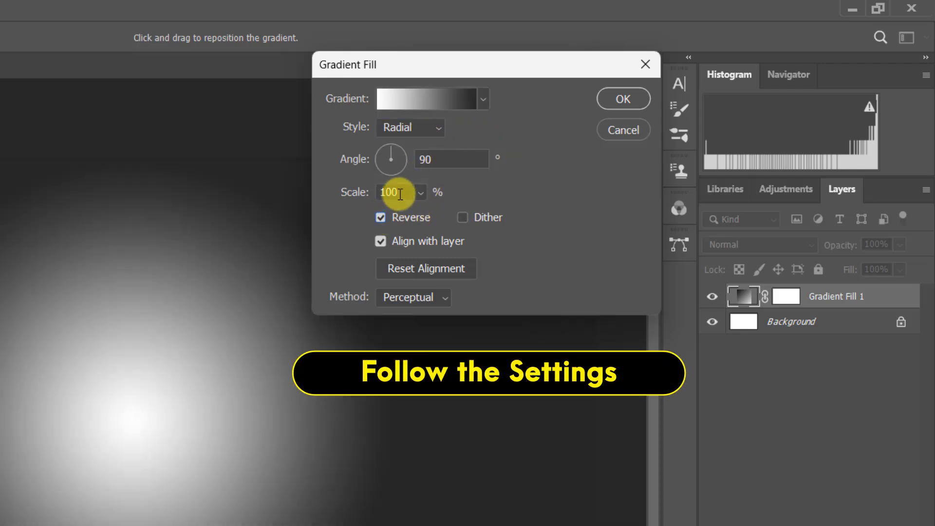
pyautogui.doubleClick(381, 193)
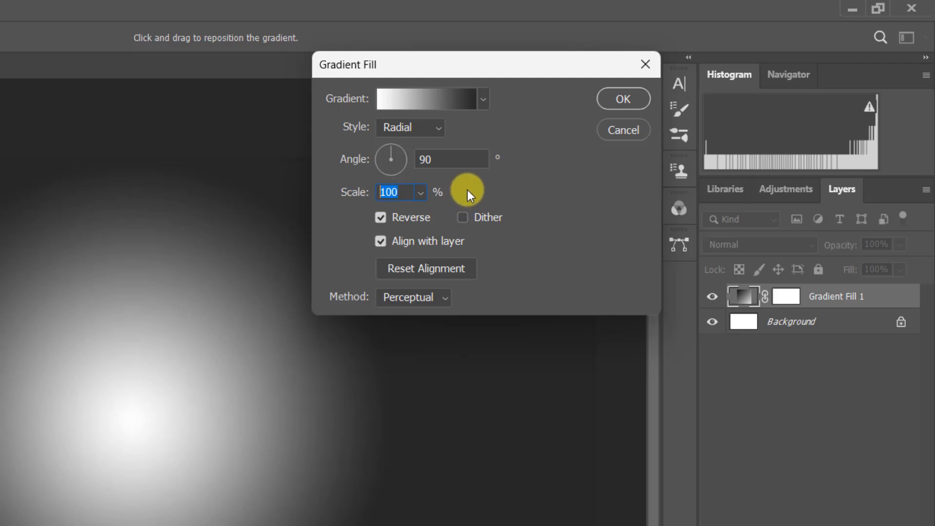
pyautogui.write('230')
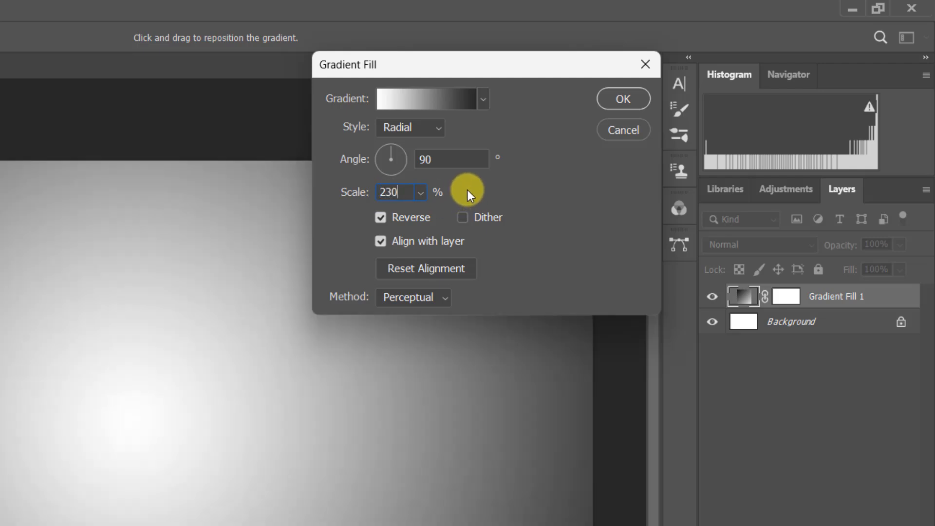
pyautogui.click(612, 101)
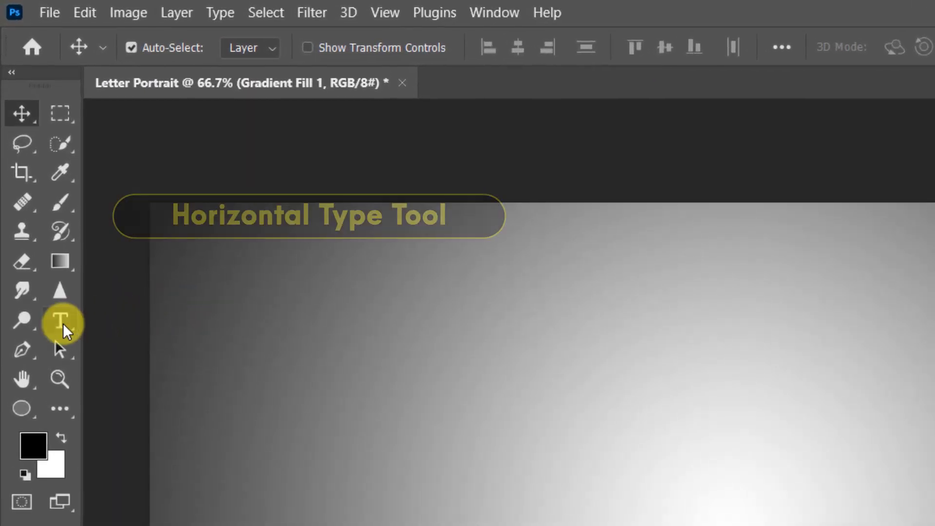
# Step: Add a black letter S on the canvas with the Horizontal Type tool in Times New Roman Regular at 1296 pt
pyautogui.click(32, 173)
pyautogui.click(227, 320)
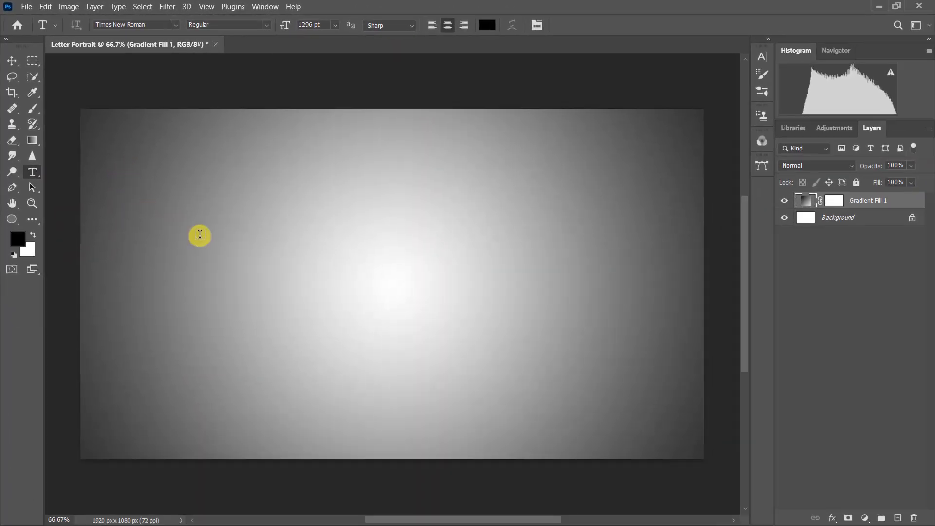
pyautogui.click(360, 390)
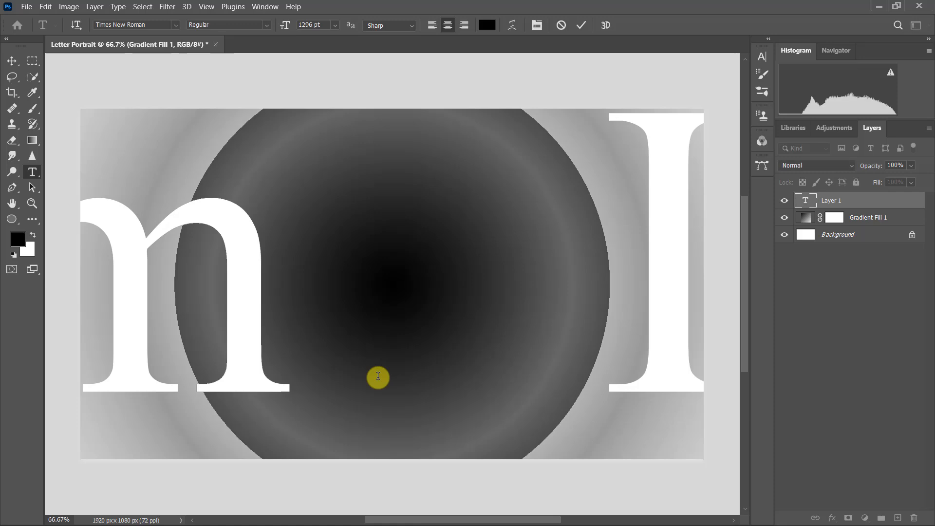
pyautogui.press('BackSpace')
pyautogui.write('S')
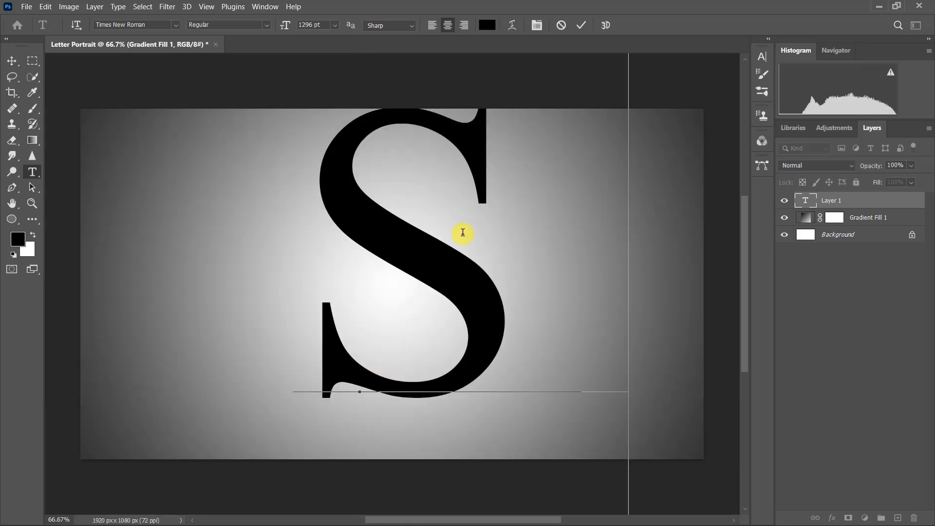
pyautogui.click(576, 31)
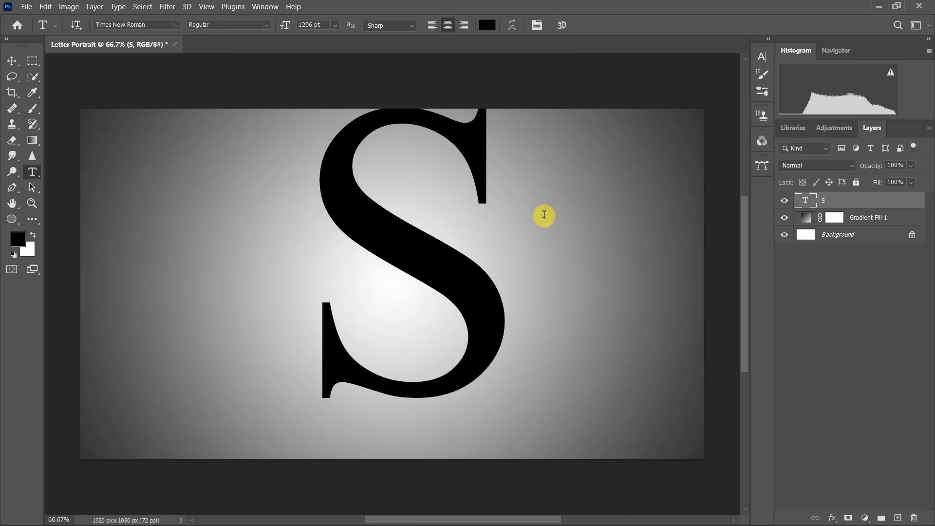
# Step: Center the letter S horizontally and vertically on the canvas, clear the selection, and check the text's character settings
pyautogui.click(12, 62)
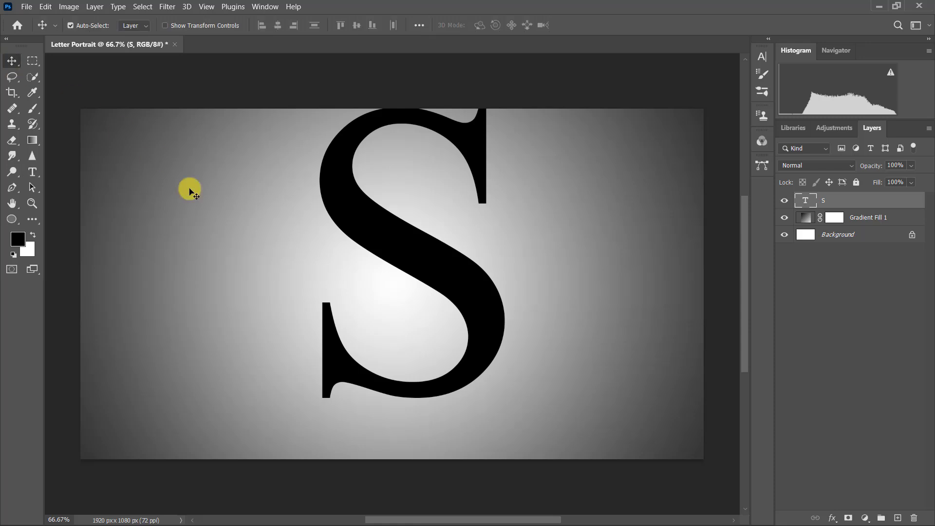
pyautogui.hotkey('ctrl', 'a')
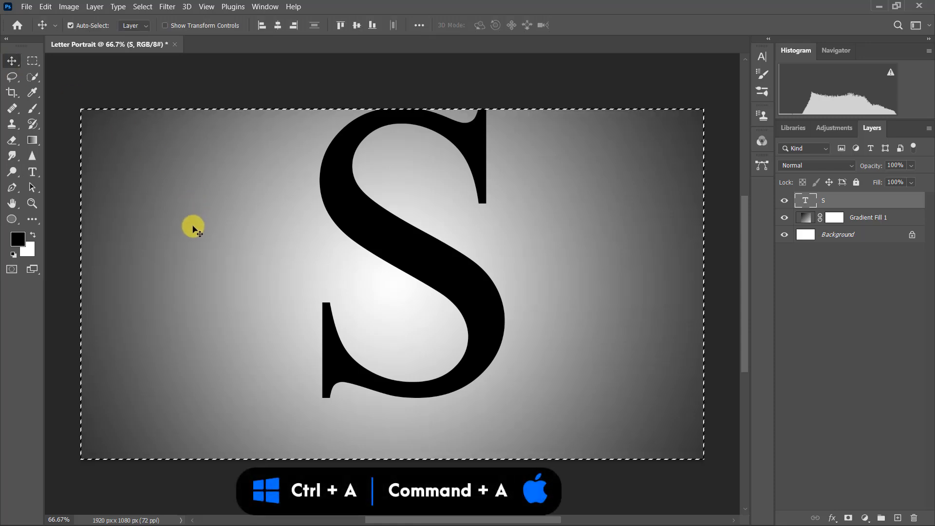
pyautogui.click(276, 24)
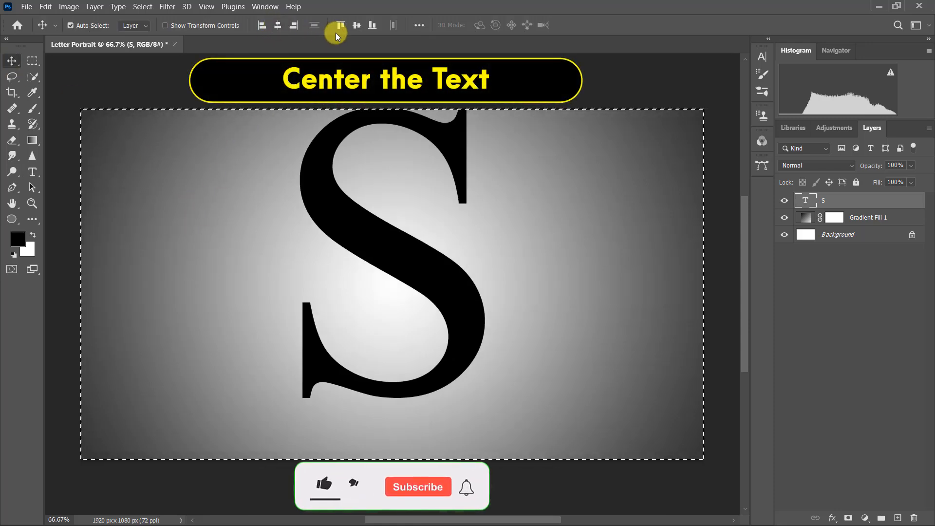
pyautogui.click(353, 25)
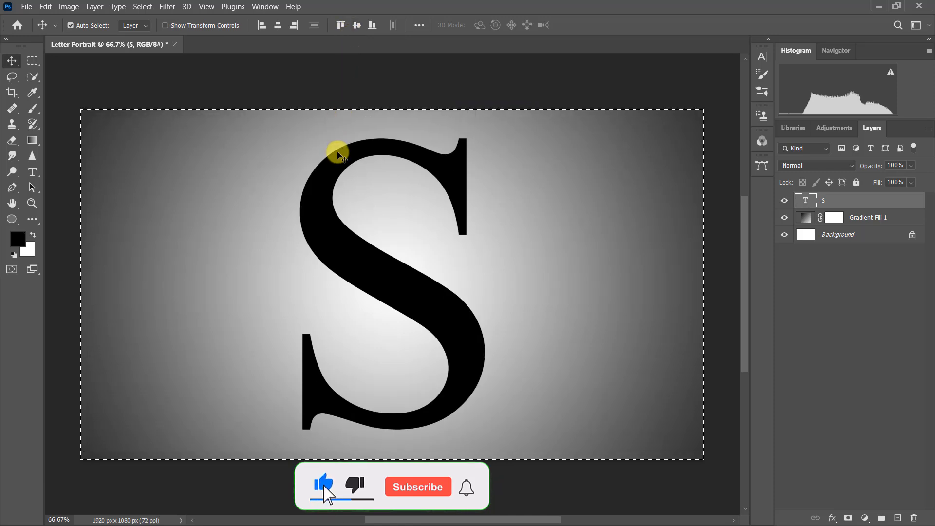
pyautogui.hotkey('ctrl', 'd')
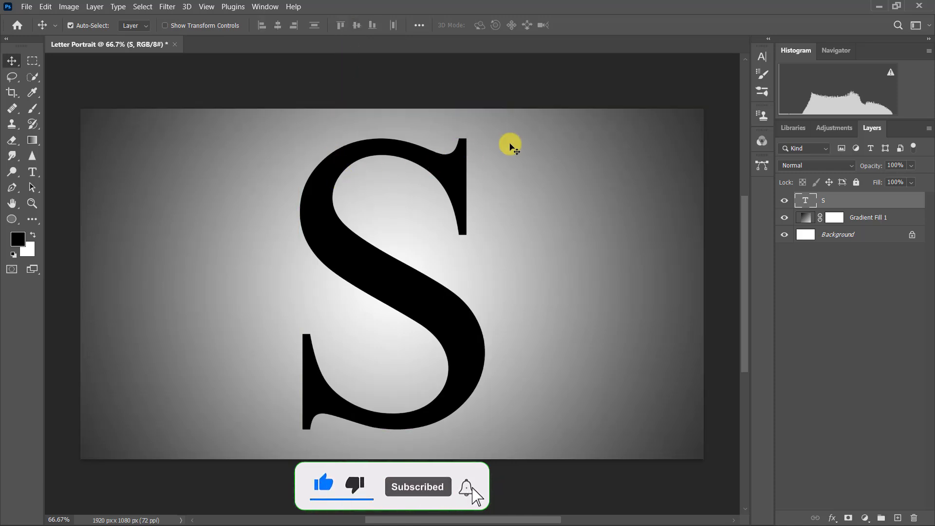
pyautogui.click(762, 57)
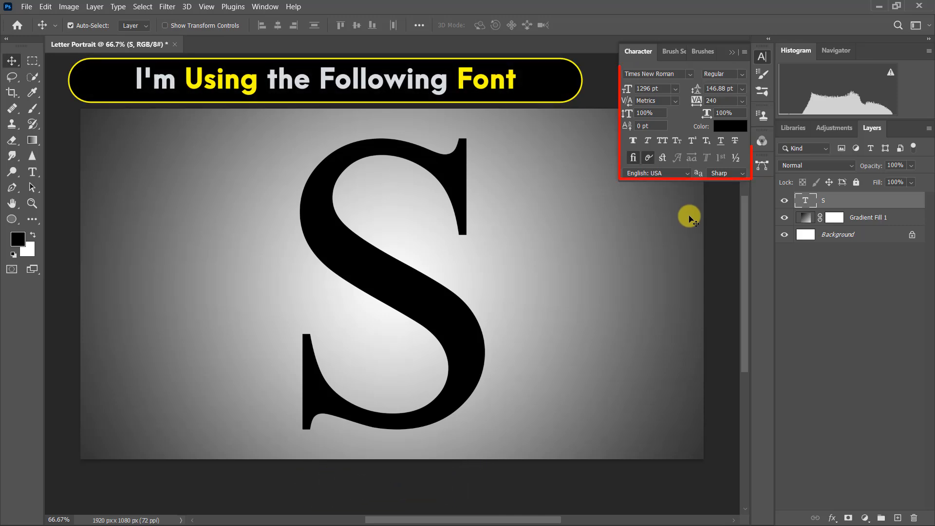
pyautogui.click(761, 57)
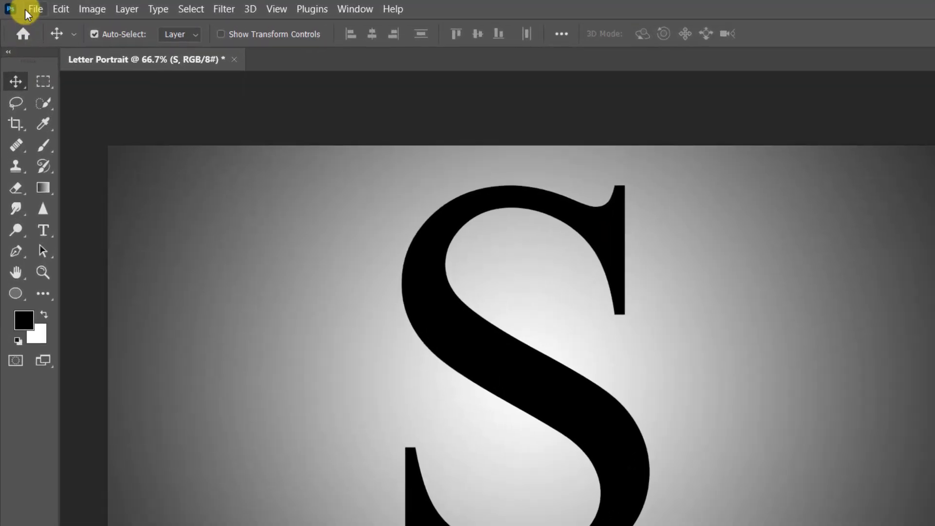
# Step: Place Man.png as an embedded image above the letter S and flip it horizontally
pyautogui.click(27, 6)
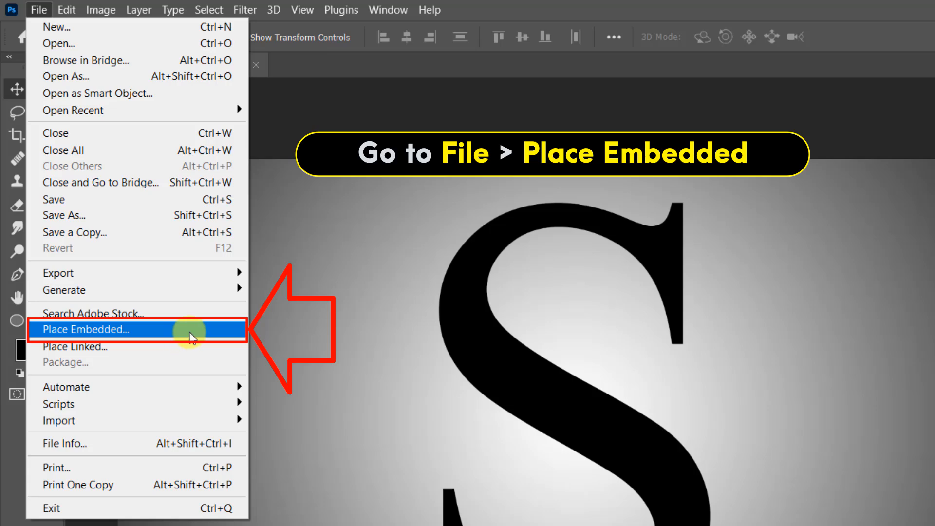
pyautogui.click(190, 330)
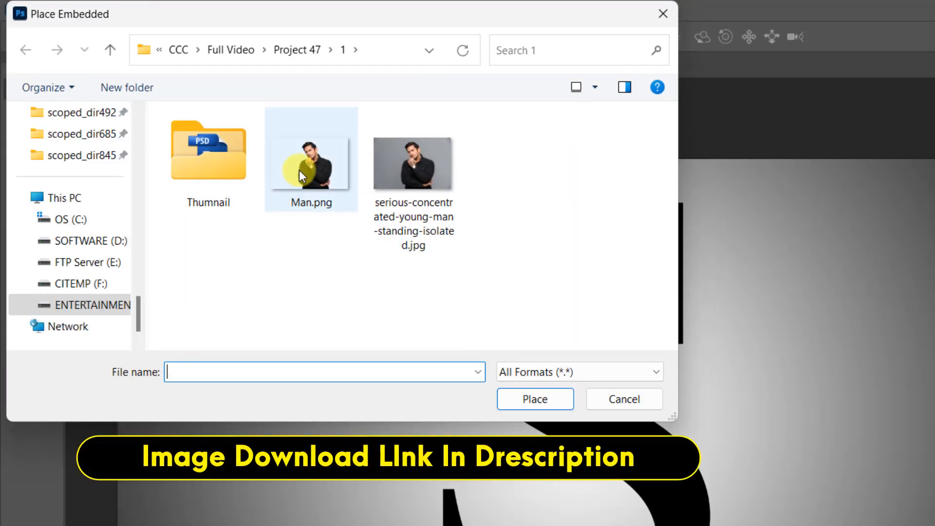
pyautogui.click(301, 171)
pyautogui.click(535, 398)
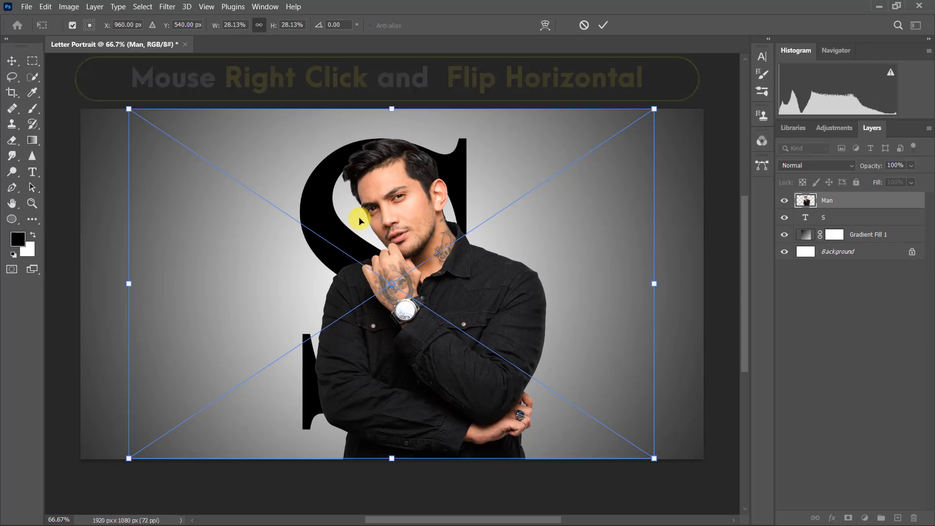
pyautogui.rightClick(480, 293)
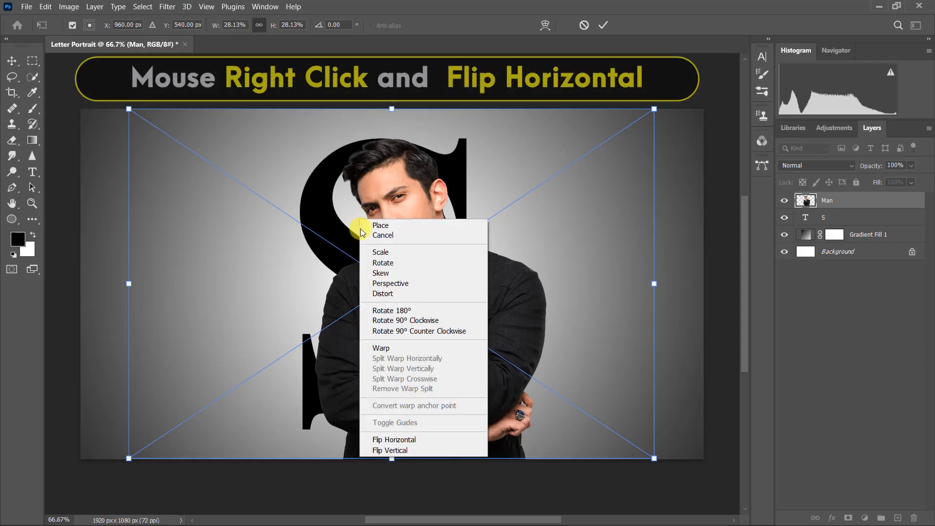
pyautogui.click(452, 439)
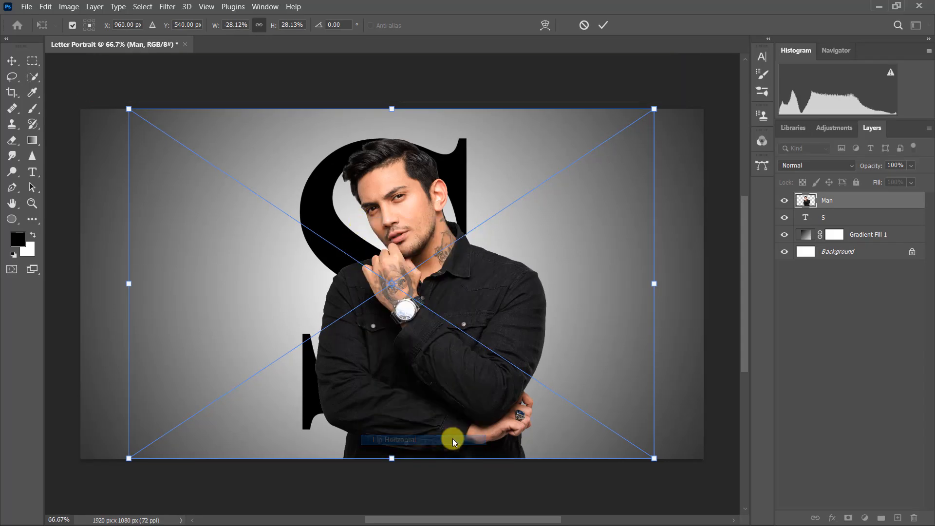
# Step: Lower the Man layer's opacity to 50%, scale the photo down to about 22%, and move it over the letter S
pyautogui.click(911, 165)
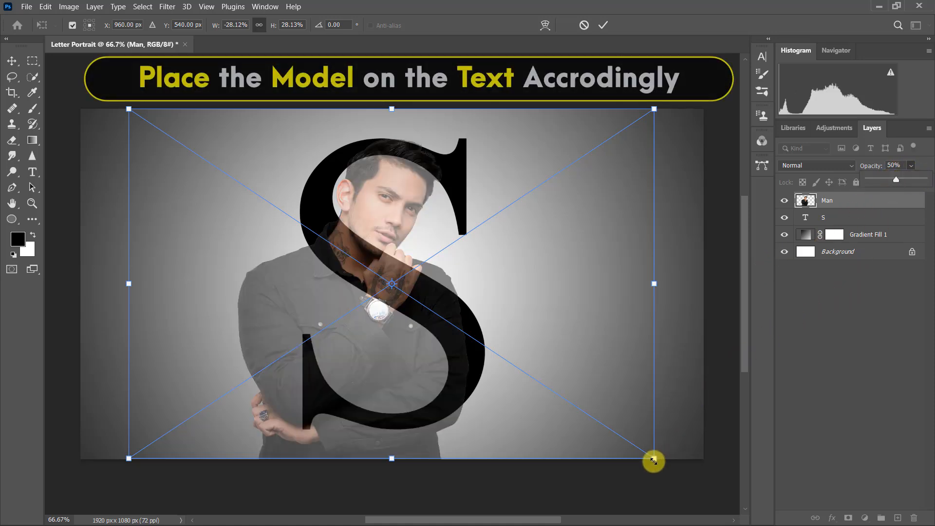
pyautogui.moveTo(653, 461); pyautogui.dragTo(575, 419)
pyautogui.moveTo(362, 361); pyautogui.dragTo(408, 371)
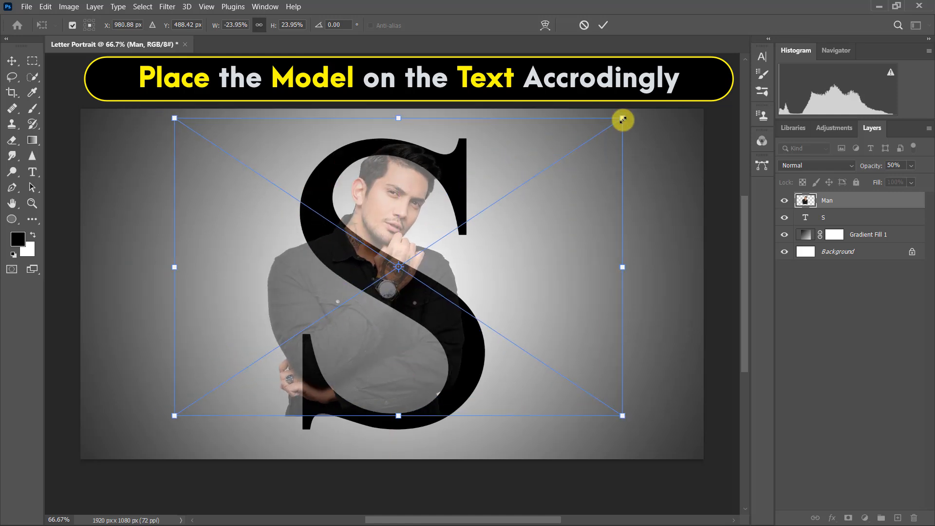
pyautogui.moveTo(623, 120); pyautogui.dragTo(598, 131)
pyautogui.moveTo(599, 417); pyautogui.dragTo(580, 408)
pyautogui.moveTo(446, 367)
pyautogui.mouseDown()
pyautogui.moveTo(468, 371)
pyautogui.moveTo(460, 365)
pyautogui.mouseUp()
# Step: Fine-tune the man's position over the letter S, scale the photo to 21.78%, and apply the transform
pyautogui.press('Up')
pyautogui.press('Up')
pyautogui.press('Up')
pyautogui.press('Up')
pyautogui.press('Up')
pyautogui.press('Up')
pyautogui.press('Up')
pyautogui.press('Up')
pyautogui.press('Up')
pyautogui.press('Up')
pyautogui.press('Up')
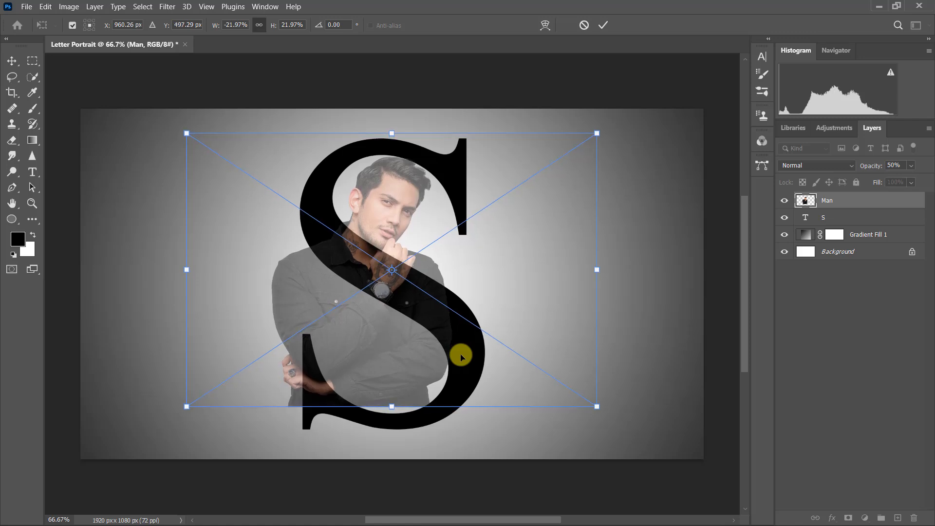
pyautogui.press('Left')
pyautogui.press('Left')
pyautogui.press('Left')
pyautogui.moveTo(597, 131); pyautogui.dragTo(593, 137)
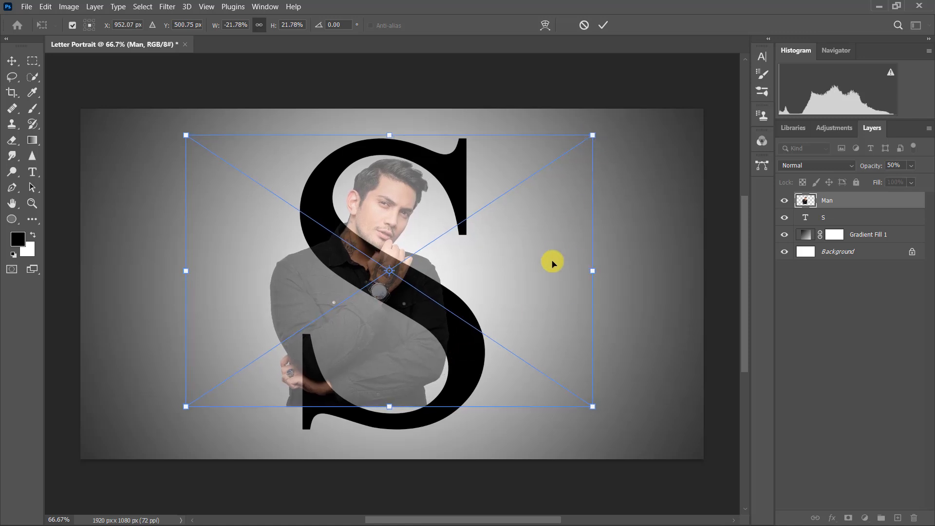
pyautogui.press('Up')
pyautogui.press('Up')
pyautogui.press('Up')
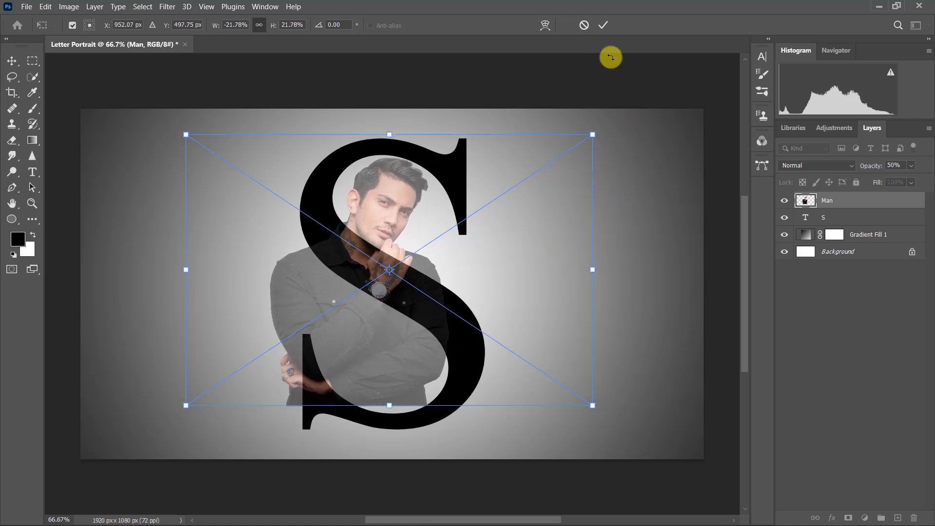
pyautogui.click(603, 25)
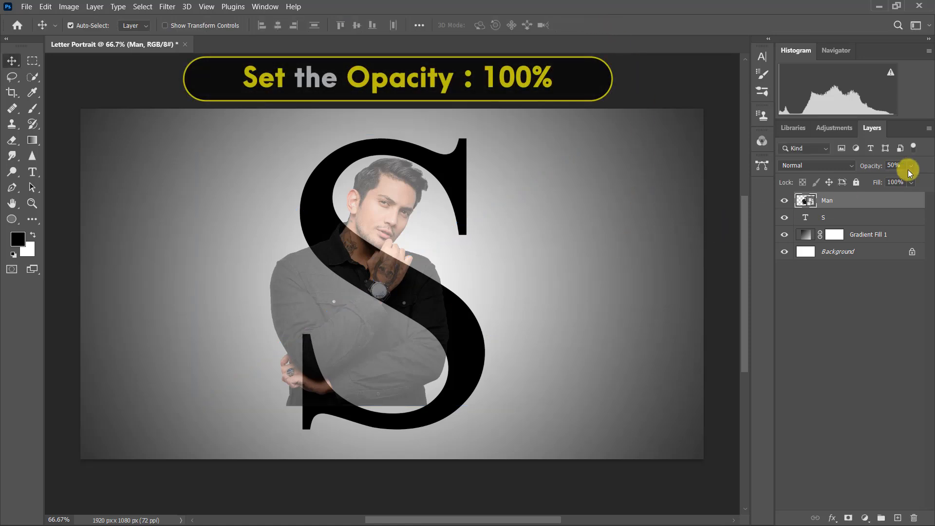
# Step: Set the Man layer's opacity to 100% and clip it to the letter S layer
pyautogui.moveTo(899, 182); pyautogui.dragTo(928, 181)
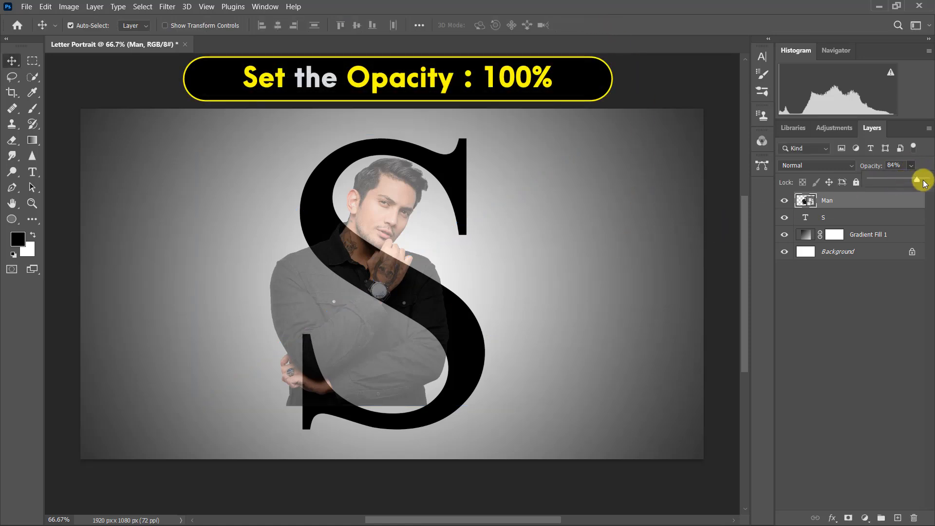
pyautogui.click(857, 343)
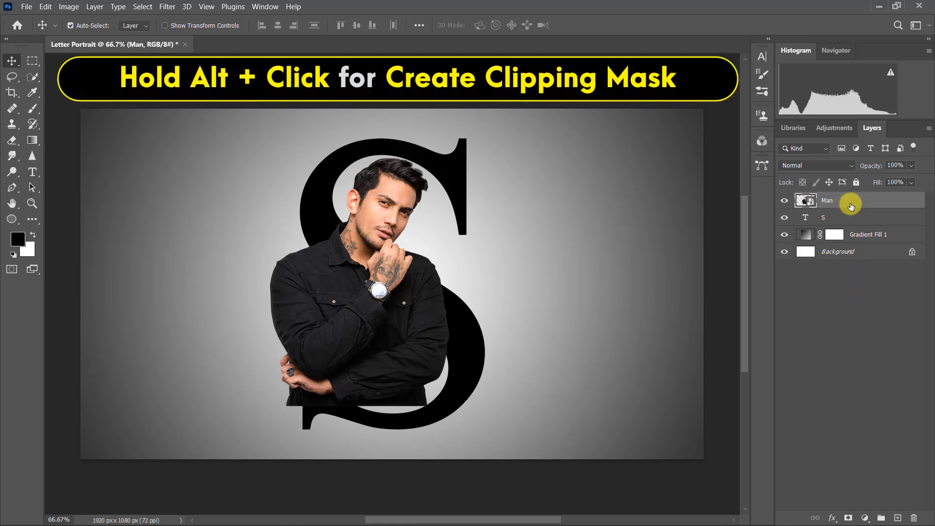
pyautogui.keyDown('alt'); pyautogui.click(823, 206); pyautogui.keyUp('alt')
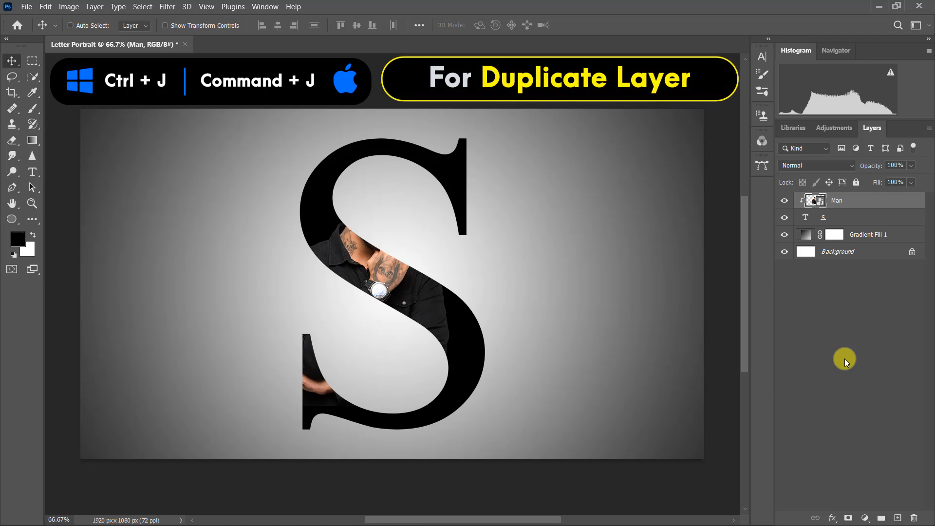
# Step: Duplicate the Man layer and add a layer mask to the copy
pyautogui.hotkey('ctrl', 'j')
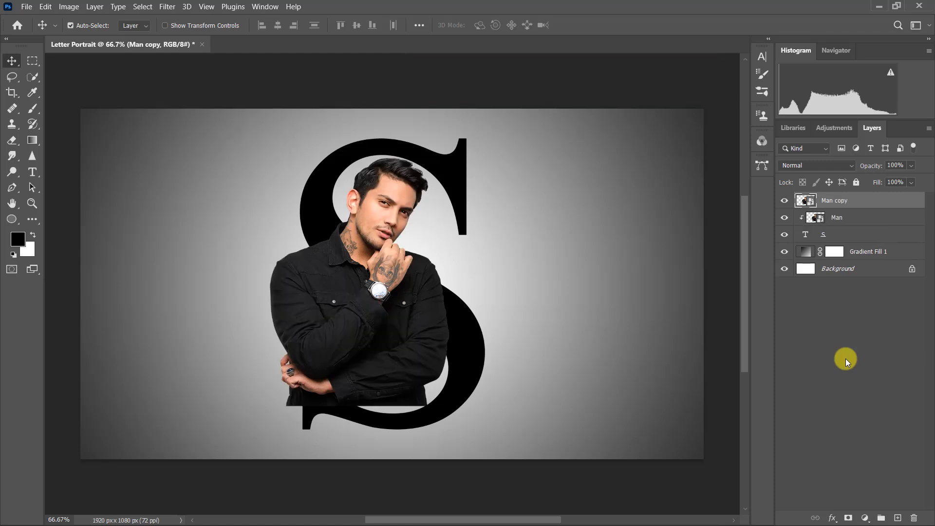
pyautogui.click(847, 518)
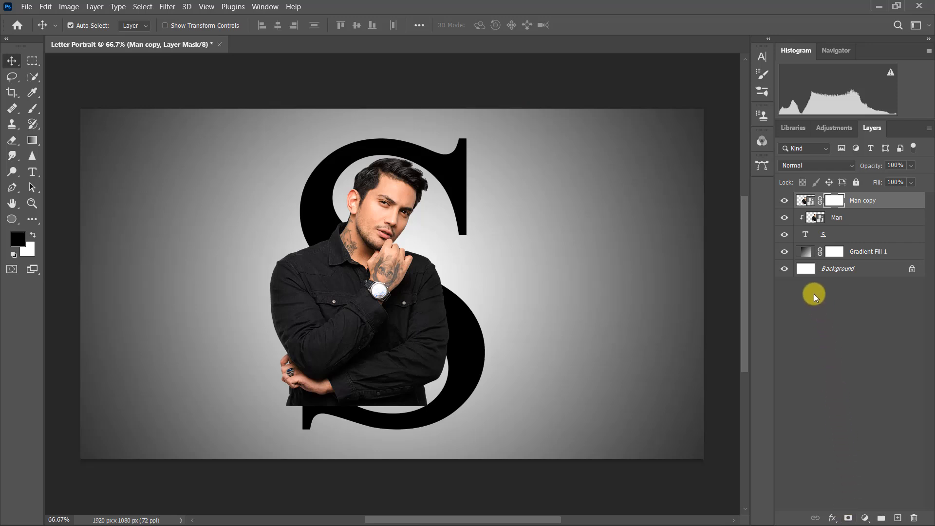
# Step: Load the letter S's pixels as a selection, target the Man copy layer's mask, and invert the selection
pyautogui.rightClick(803, 238)
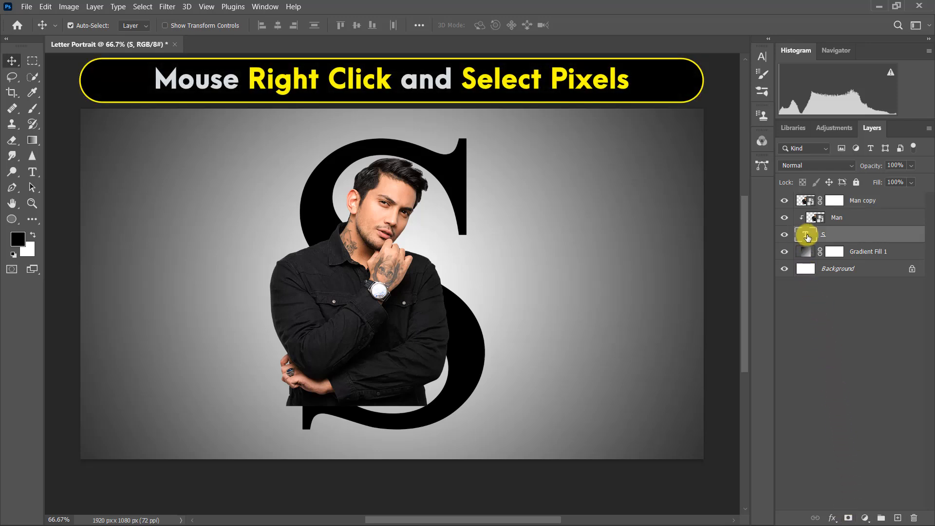
pyautogui.click(821, 270)
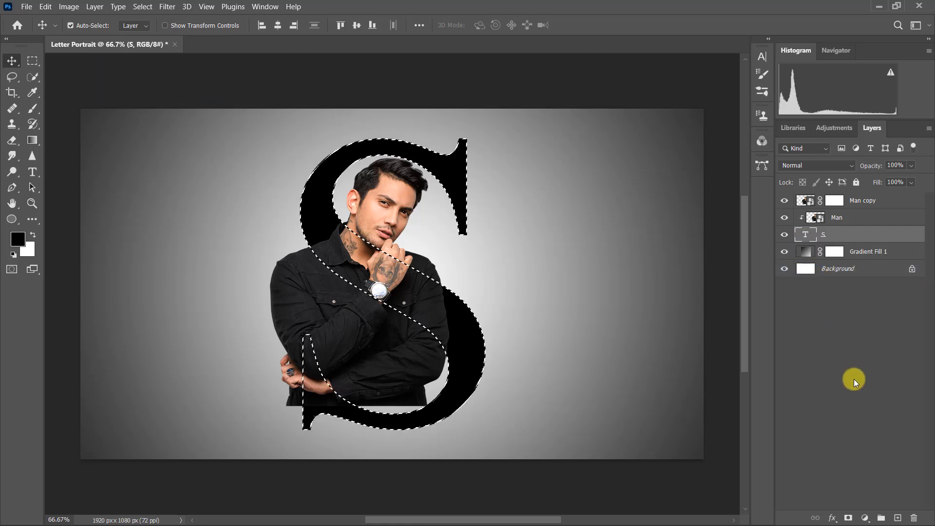
pyautogui.click(835, 201)
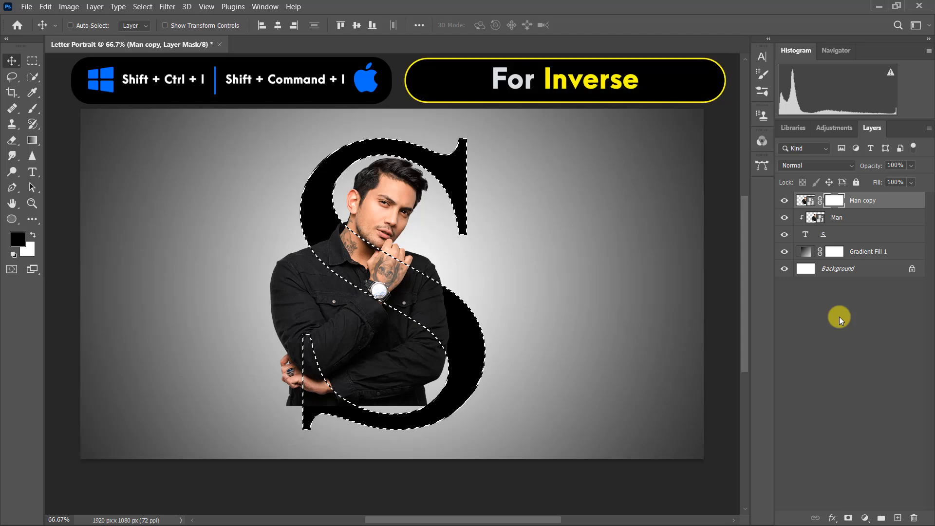
pyautogui.hotkey('shift', 'ctrl', 'i')
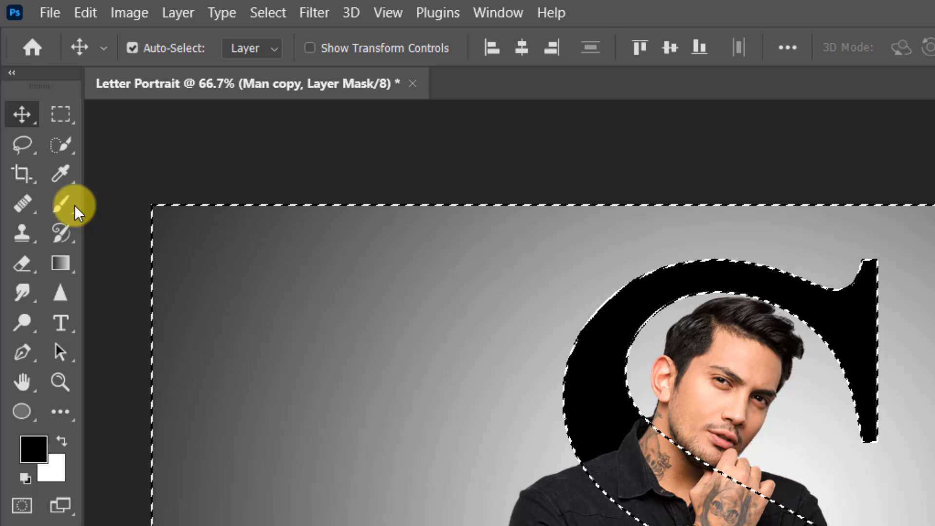
# Step: Mask out the man's lower body outside the letter S using a black Hard Round brush at 175 px, and deselect
pyautogui.click(61, 203)
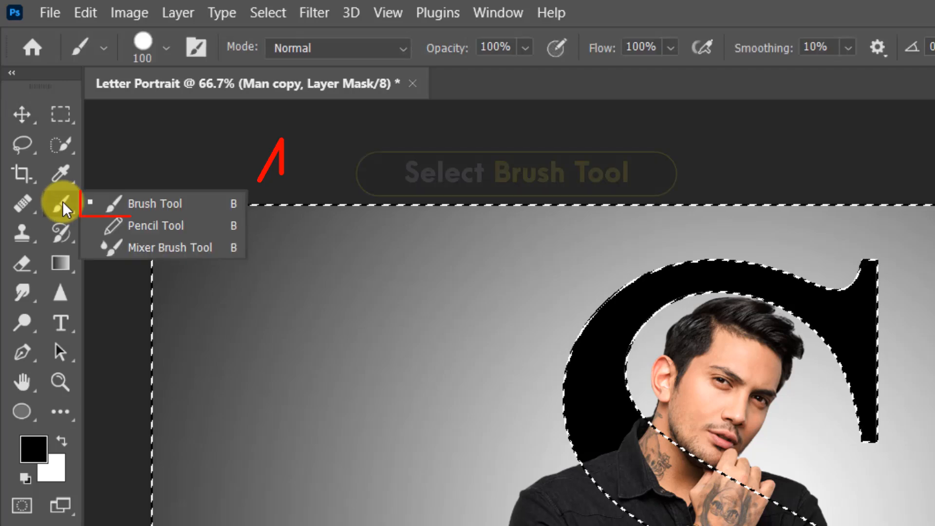
pyautogui.click(217, 204)
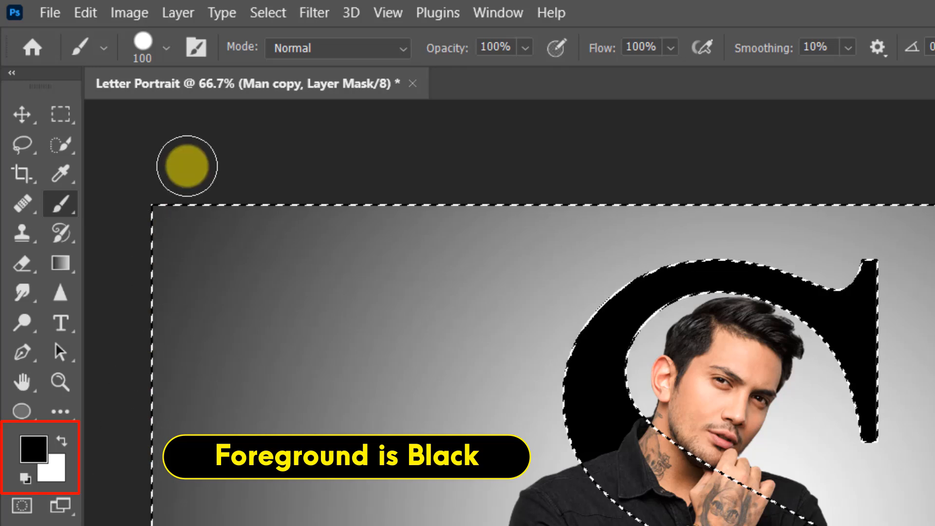
pyautogui.click(167, 48)
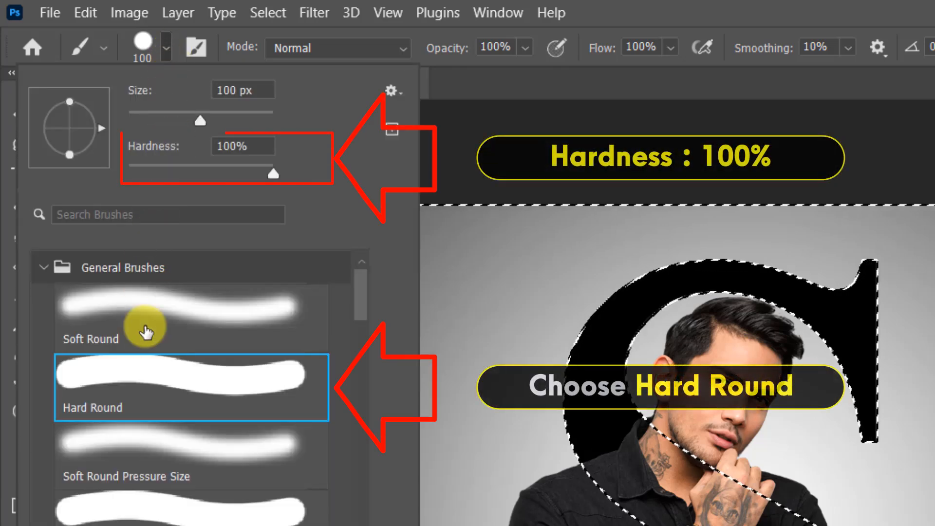
pyautogui.click(167, 58)
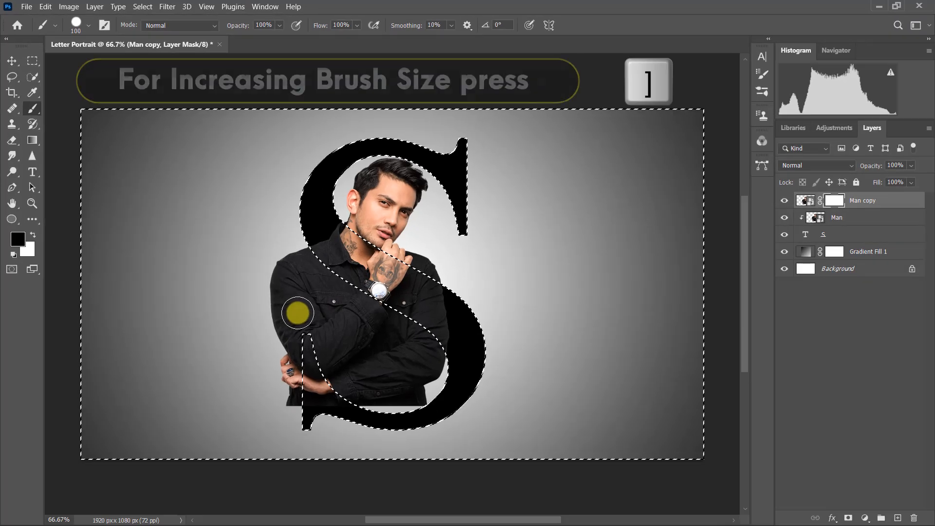
pyautogui.click(350, 311)
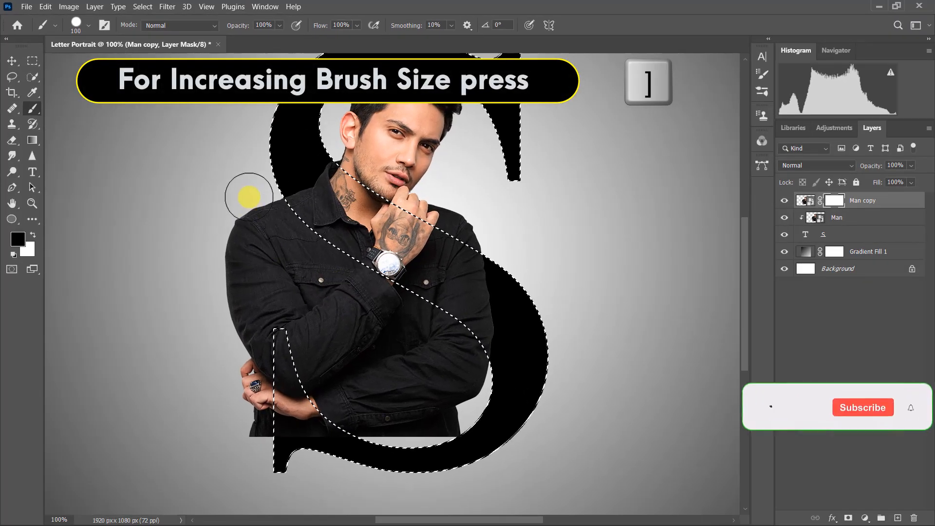
pyautogui.press(']')
pyautogui.press(']')
pyautogui.press(']')
pyautogui.moveTo(244, 236)
pyautogui.mouseDown()
pyautogui.moveTo(350, 303)
pyautogui.moveTo(381, 307)
pyautogui.moveTo(444, 341)
pyautogui.moveTo(432, 414)
pyautogui.moveTo(249, 303)
pyautogui.moveTo(365, 430)
pyautogui.moveTo(248, 440)
pyautogui.moveTo(254, 377)
pyautogui.moveTo(414, 333)
pyautogui.mouseUp()
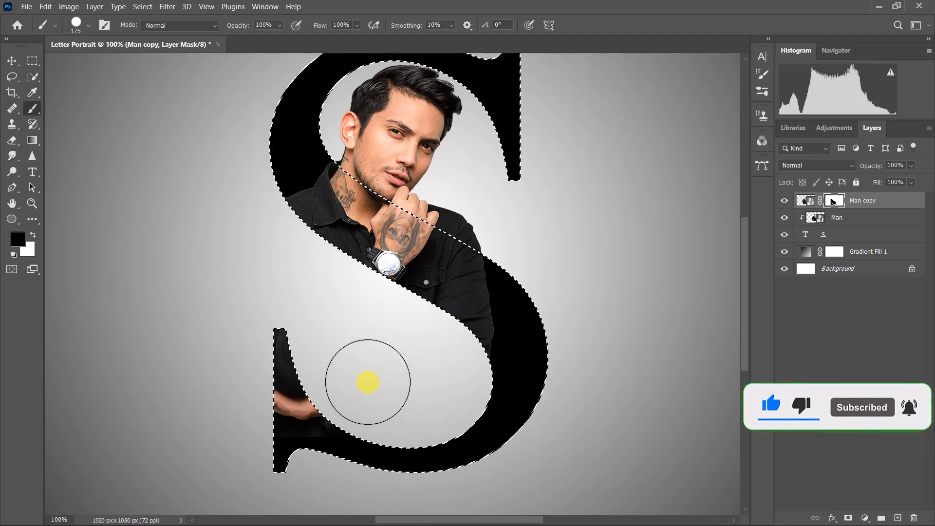
pyautogui.scroll(-3, 360, 384)
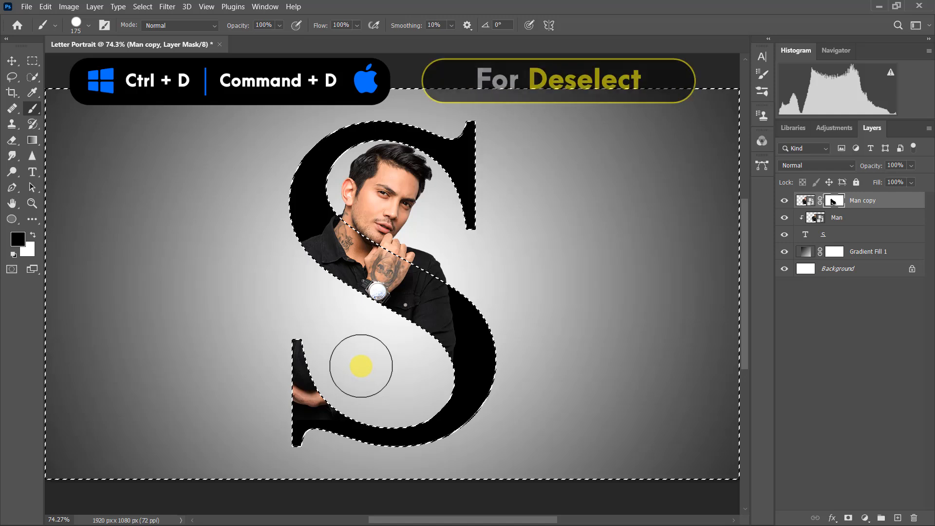
pyautogui.hotkey('ctrl', 'd')
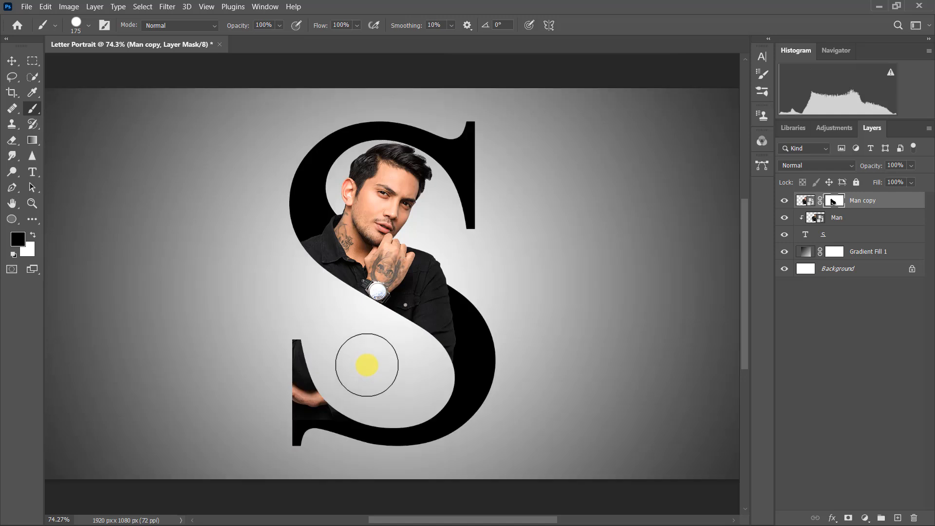
pyautogui.click(12, 61)
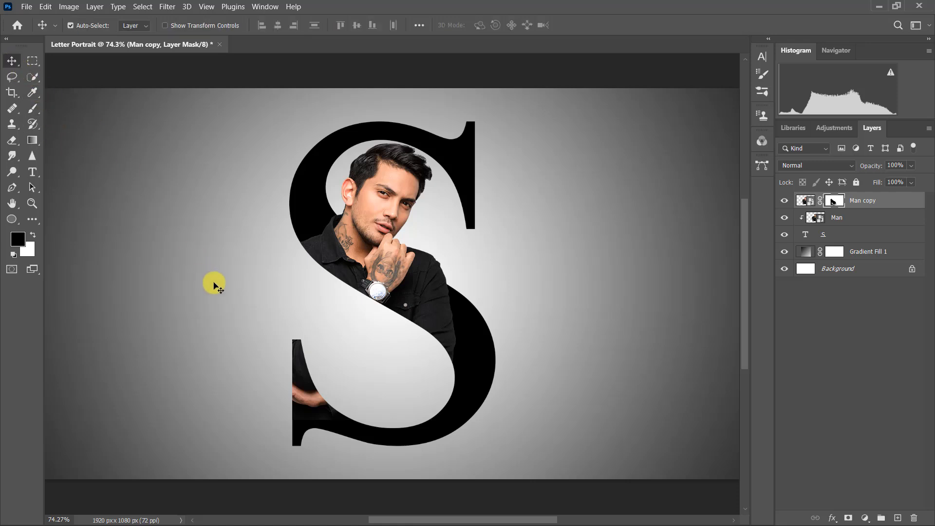
# Step: Hide the clipped Man layer, load the letter S's pixels as a selection, and target the Man copy layer's mask
pyautogui.rightClick(810, 238)
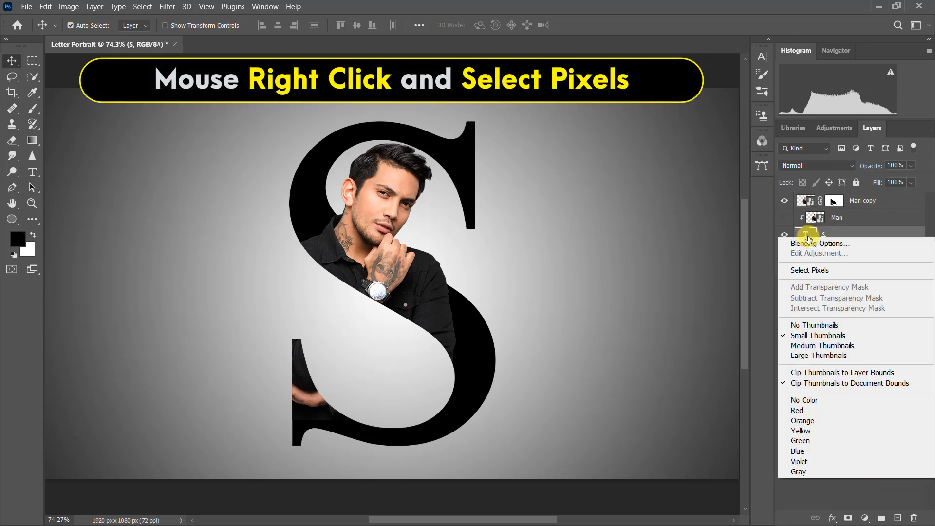
pyautogui.click(818, 269)
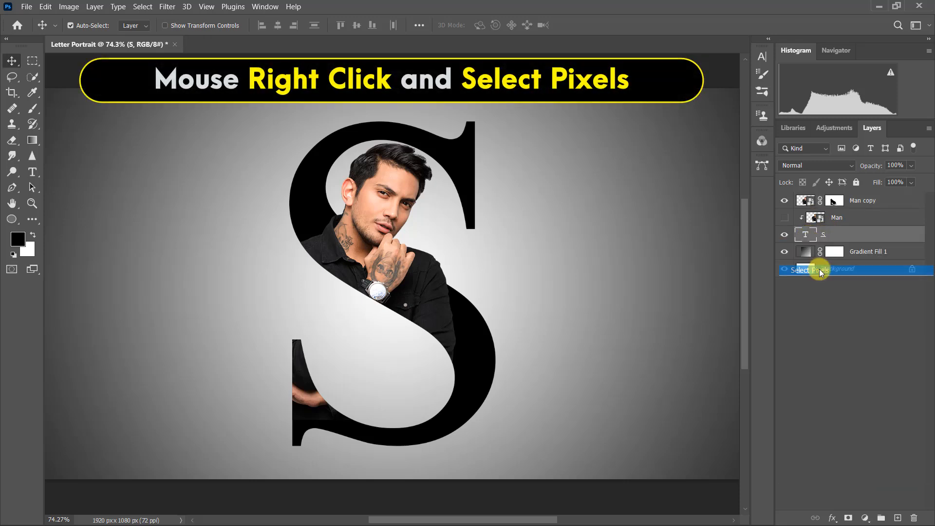
pyautogui.click(833, 200)
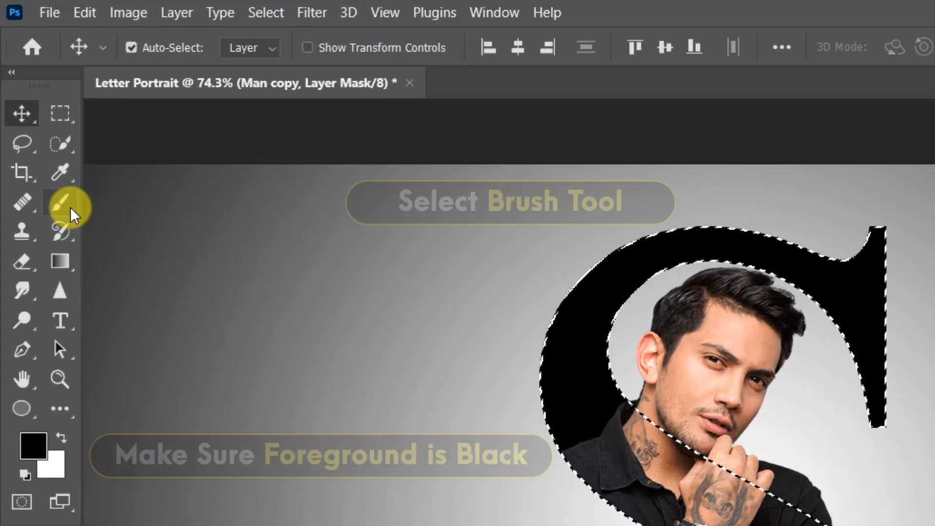
# Step: Mask out the hand and sleeve inside the letter's lower-left end with the black brush, and deselect
pyautogui.click(38, 111)
pyautogui.click(205, 200)
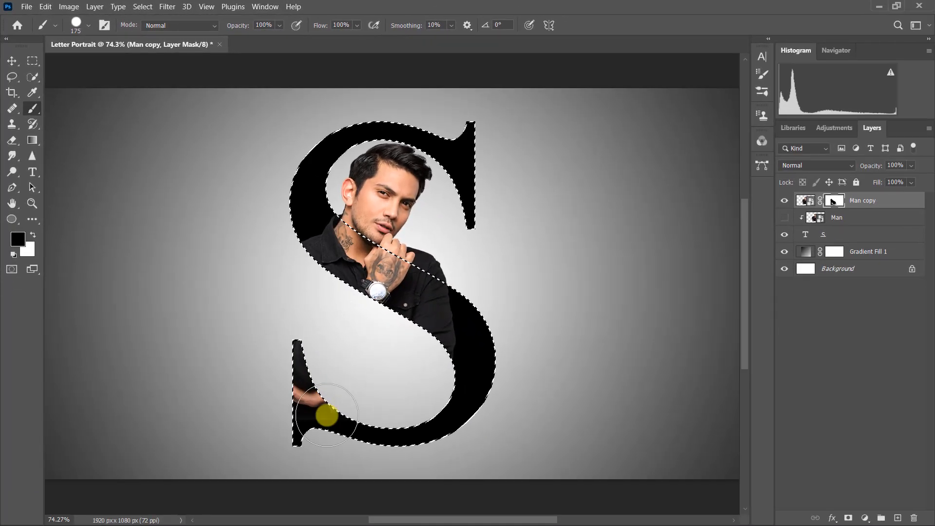
pyautogui.moveTo(326, 415)
pyautogui.mouseDown()
pyautogui.moveTo(294, 383)
pyautogui.moveTo(405, 430)
pyautogui.moveTo(444, 416)
pyautogui.moveTo(408, 410)
pyautogui.moveTo(438, 403)
pyautogui.moveTo(315, 370)
pyautogui.mouseUp()
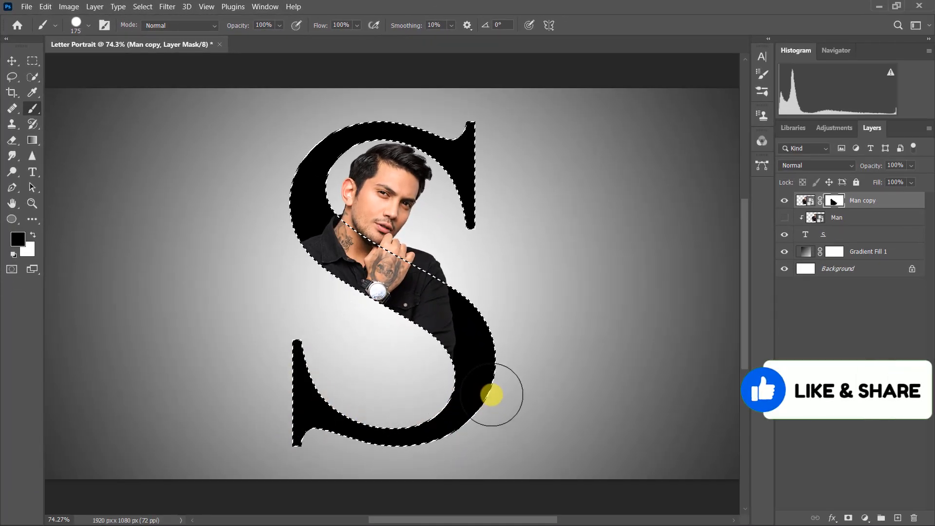
pyautogui.hotkey('ctrl', 'd')
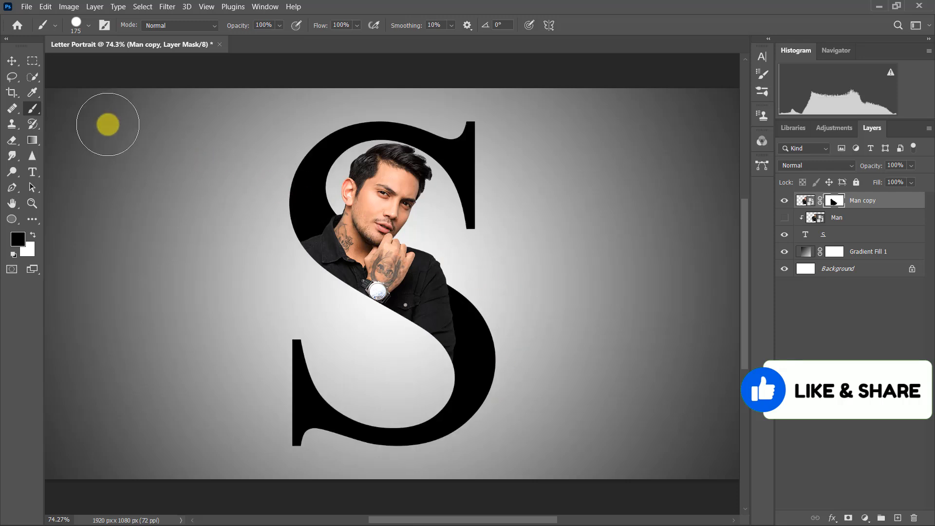
pyautogui.click(12, 61)
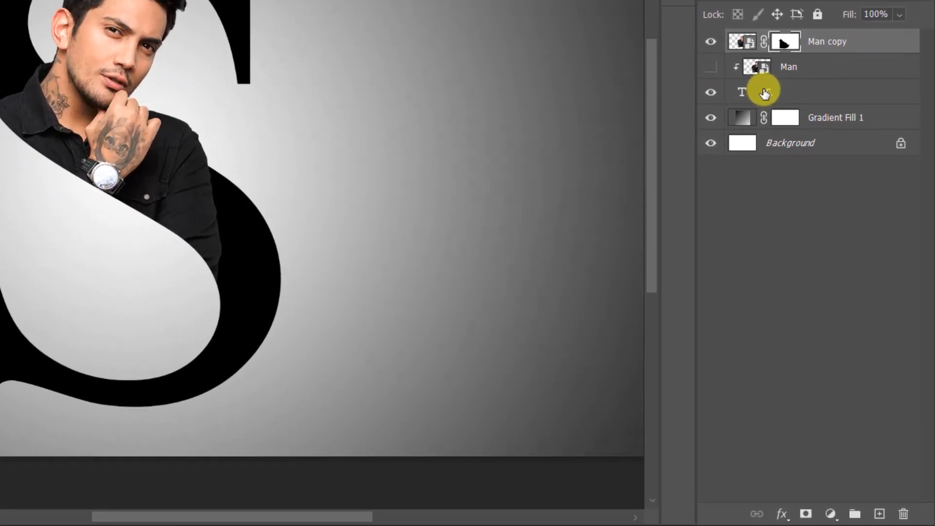
# Step: Add a white stroke and a black drop shadow to the letter S, with shadow opacity 67%, distance 6 px, spread 7% and size 8 px
pyautogui.rightClick(747, 92)
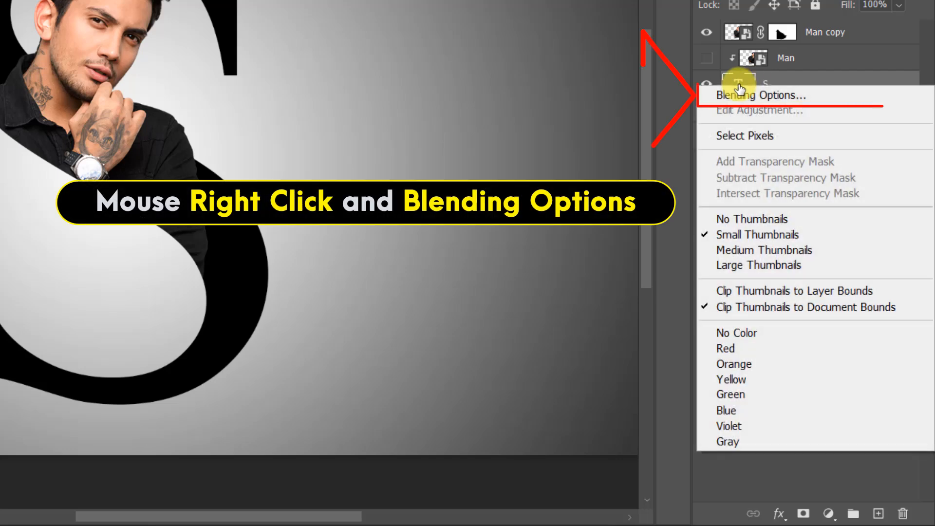
pyautogui.click(784, 95)
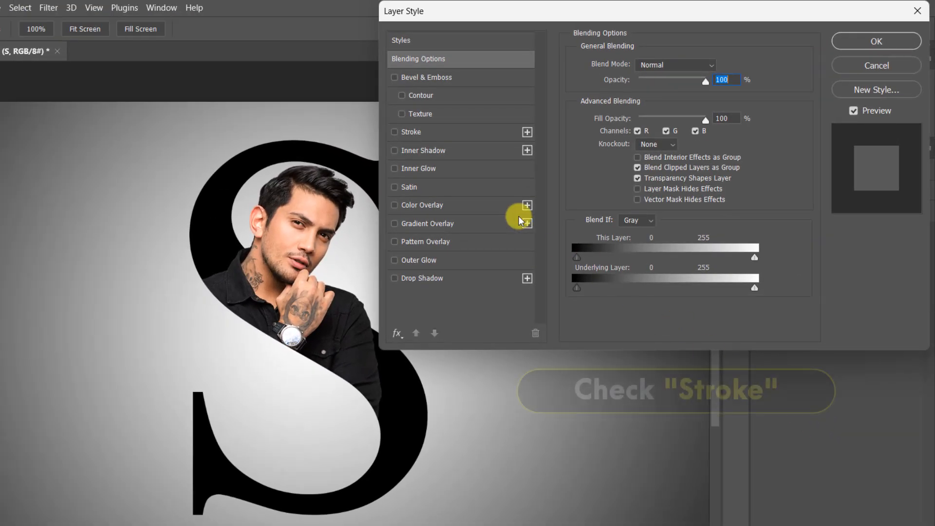
pyautogui.click(416, 131)
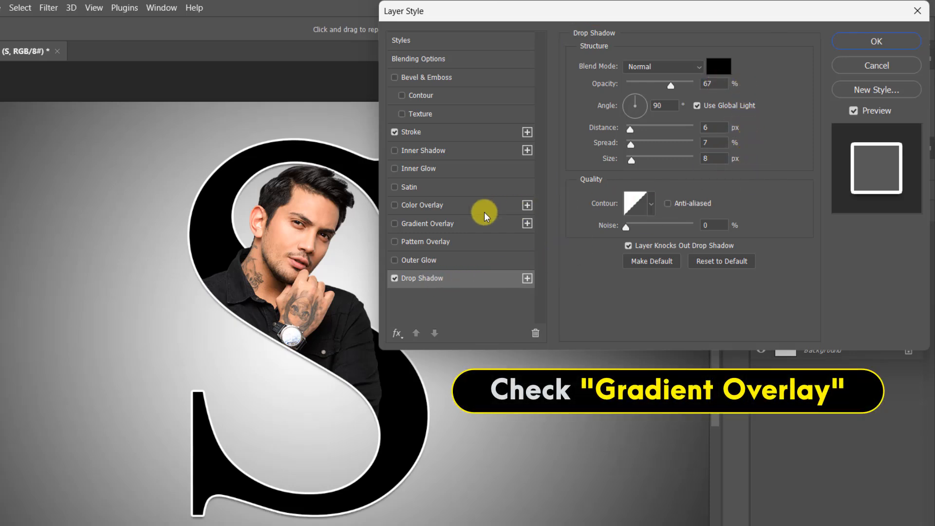
# Step: Add a linear gradient overlay to the letter S using the Gray_09 preset at a -91° angle and 100% scale
pyautogui.click(435, 225)
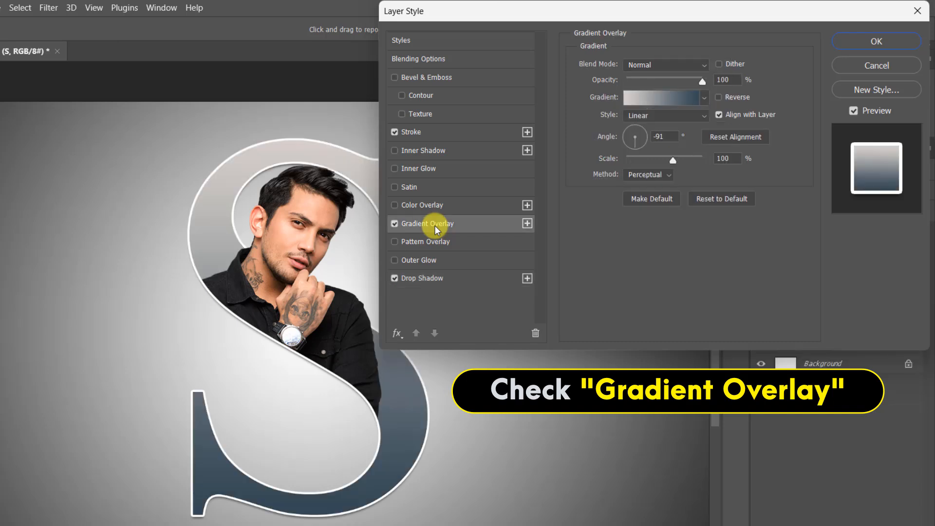
pyautogui.click(679, 100)
pyautogui.scroll(-1, 487, 150)
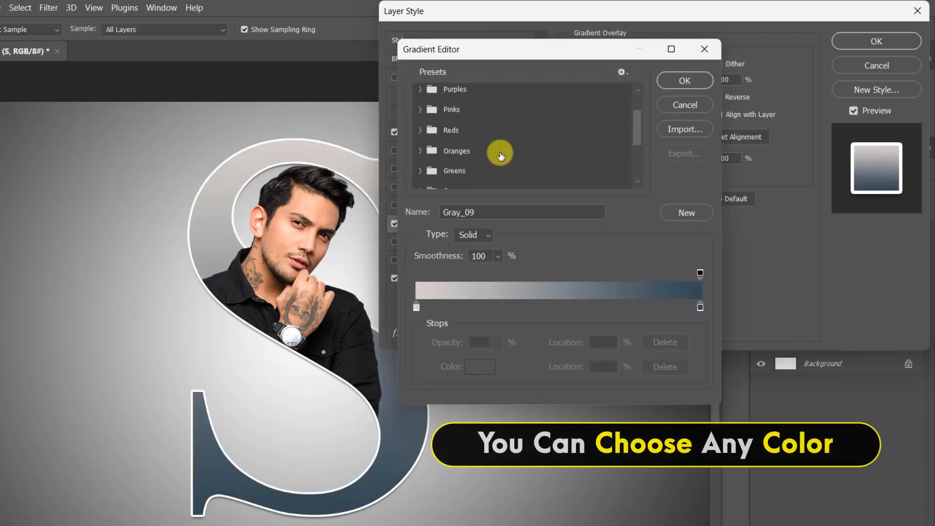
pyautogui.scroll(-1, 427, 179)
pyautogui.scroll(-2, 529, 162)
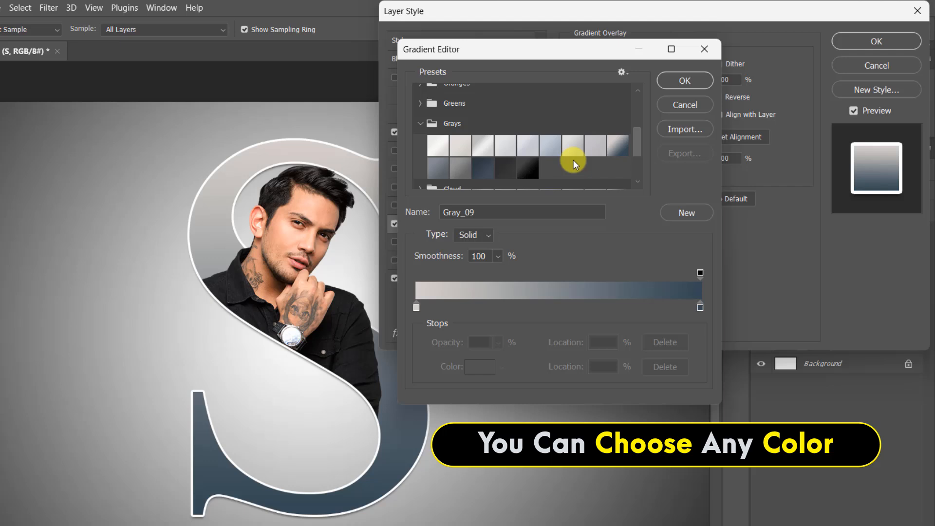
pyautogui.click(625, 154)
pyautogui.click(680, 81)
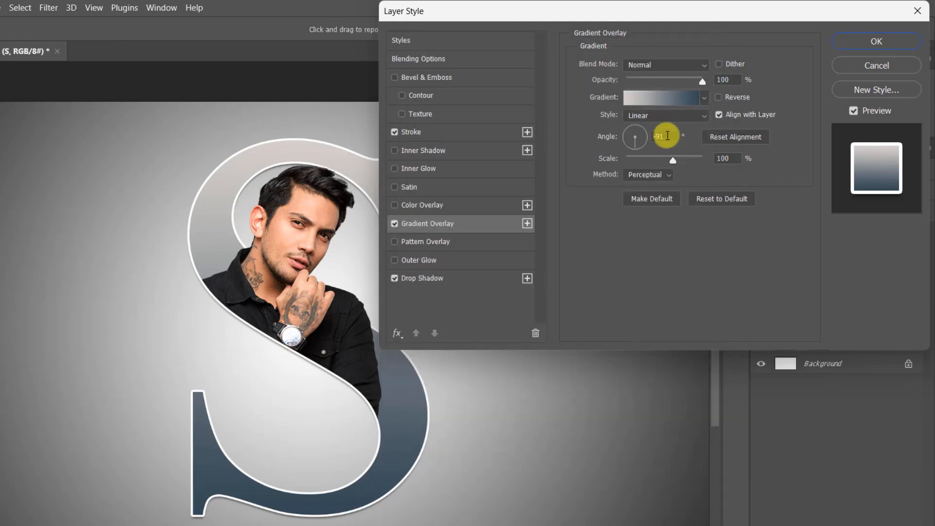
# Step: Add a Multiply inner shadow with opacity 15%, distance 37 px, choke 2% and size 27 px, and apply the letter's layer style
pyautogui.click(425, 149)
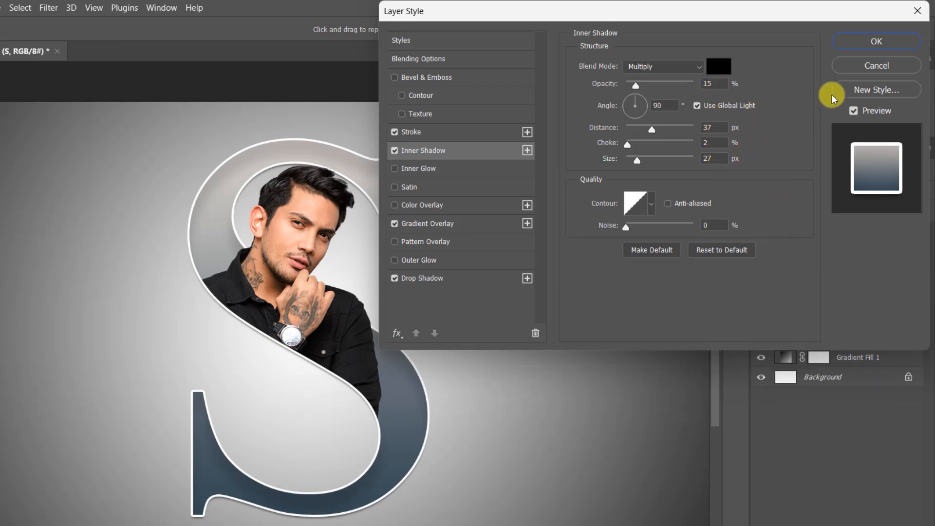
pyautogui.click(870, 48)
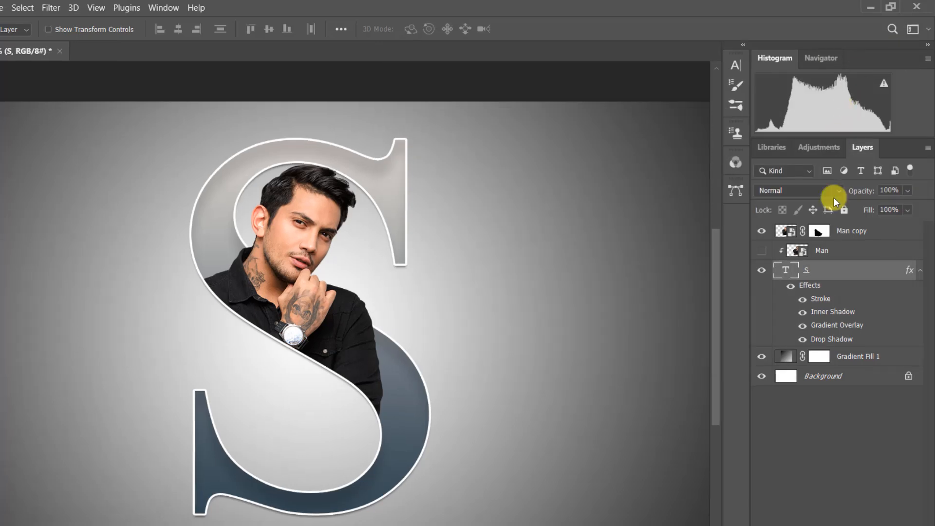